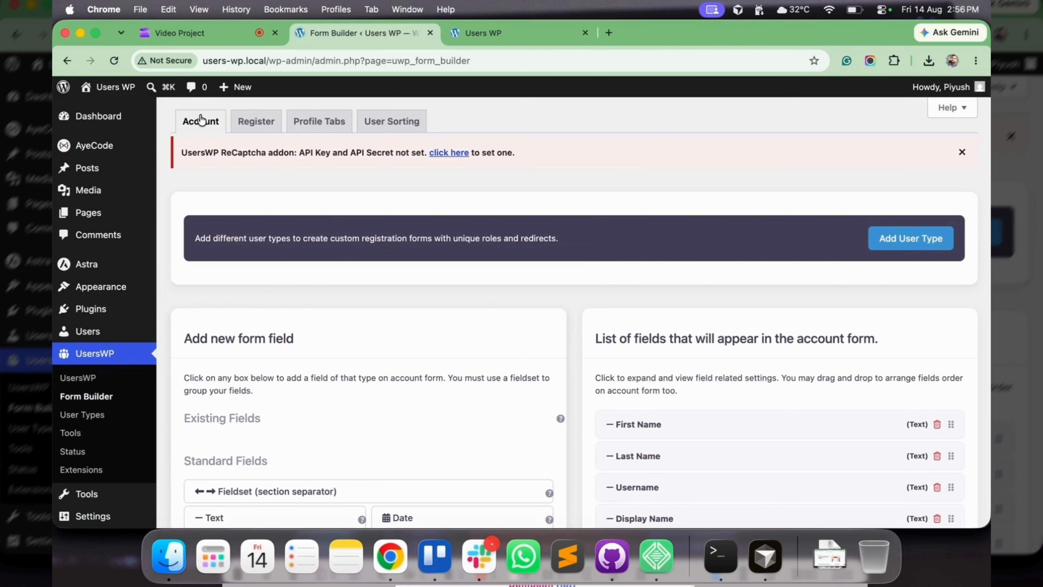
# Step: Review the standard and predefined field types available for the account form
pyautogui.scroll(-2, 291, 273)
pyautogui.scroll(1, 291, 274)
pyautogui.scroll(-5, 292, 275)
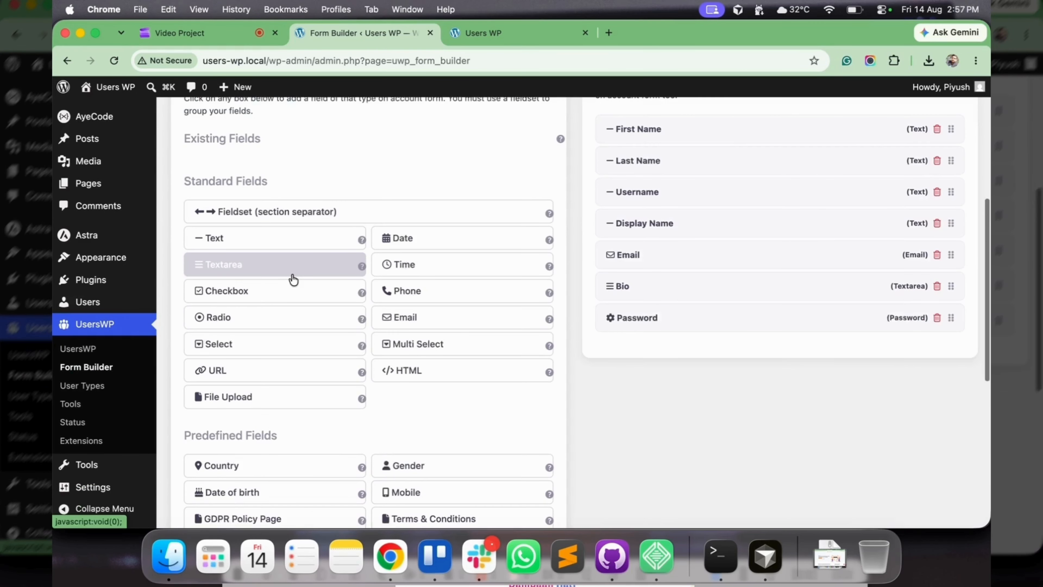
pyautogui.scroll(-4, 292, 276)
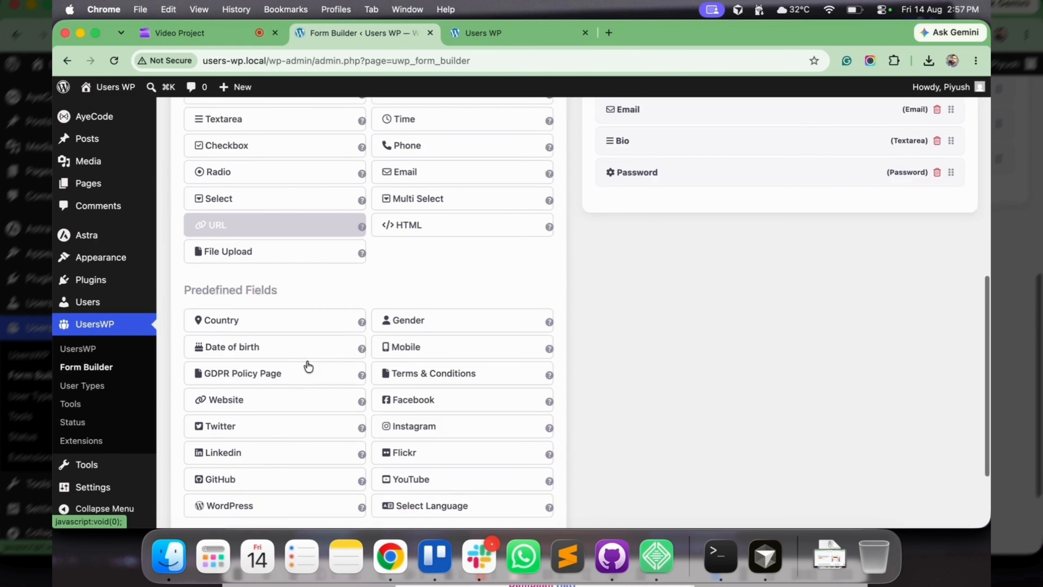
pyautogui.scroll(-3, 509, 342)
pyautogui.scroll(13, 508, 340)
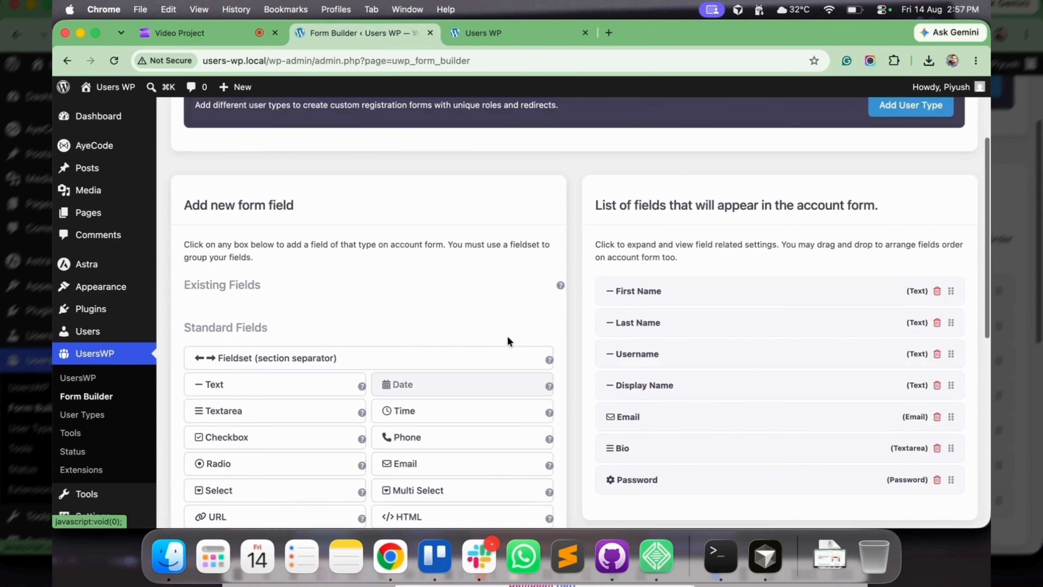
pyautogui.scroll(3, 507, 336)
# Step: Open the register form's builder and review the fields listed for the registration form
pyautogui.click(254, 121)
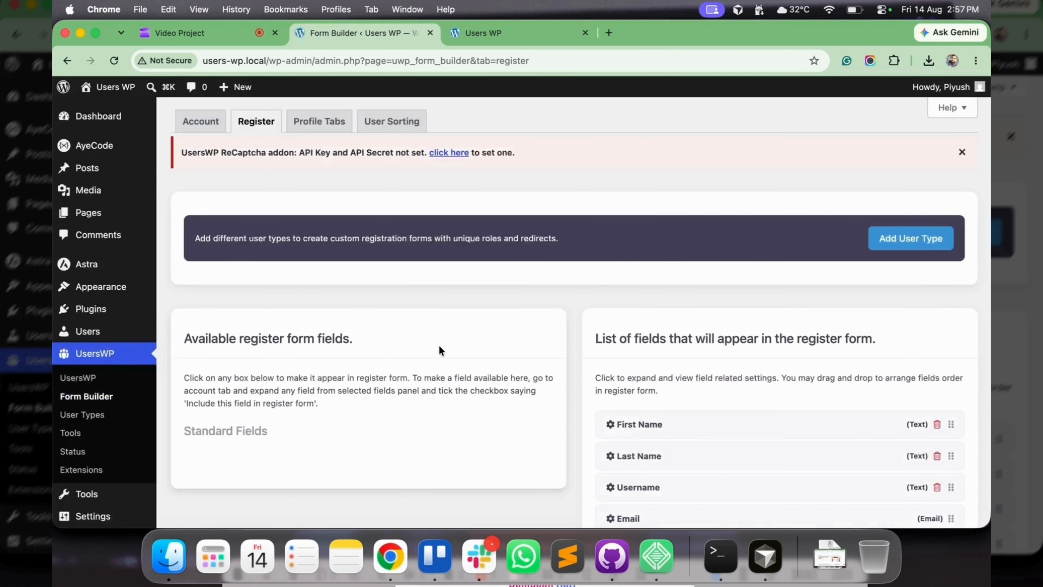
pyautogui.scroll(-3, 439, 346)
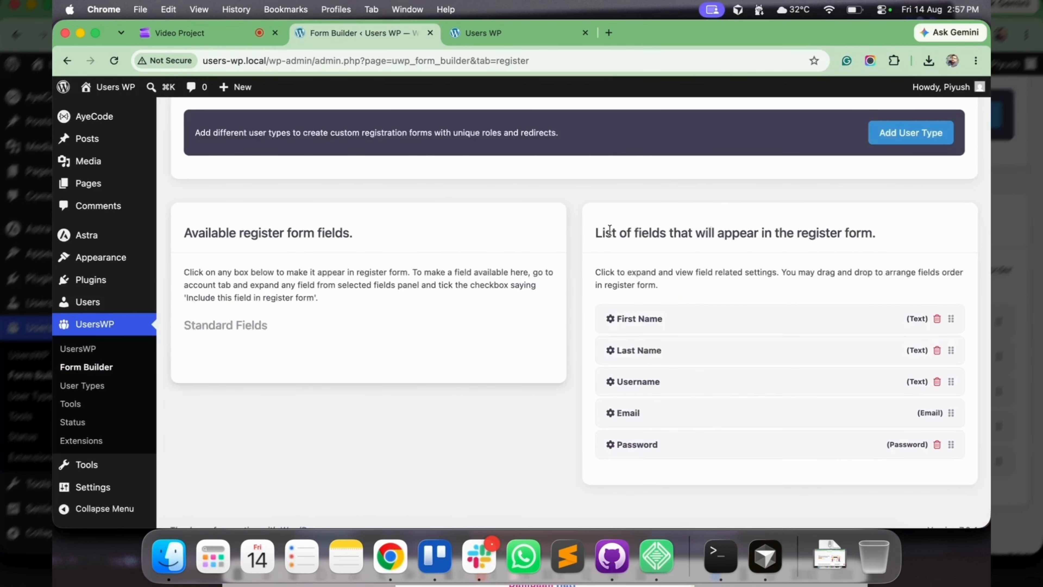
pyautogui.moveTo(609, 229); pyautogui.dragTo(761, 226)
pyautogui.click(758, 224)
# Step: Open the site's public Register page in the incognito window and review its form fields
pyautogui.click(243, 60)
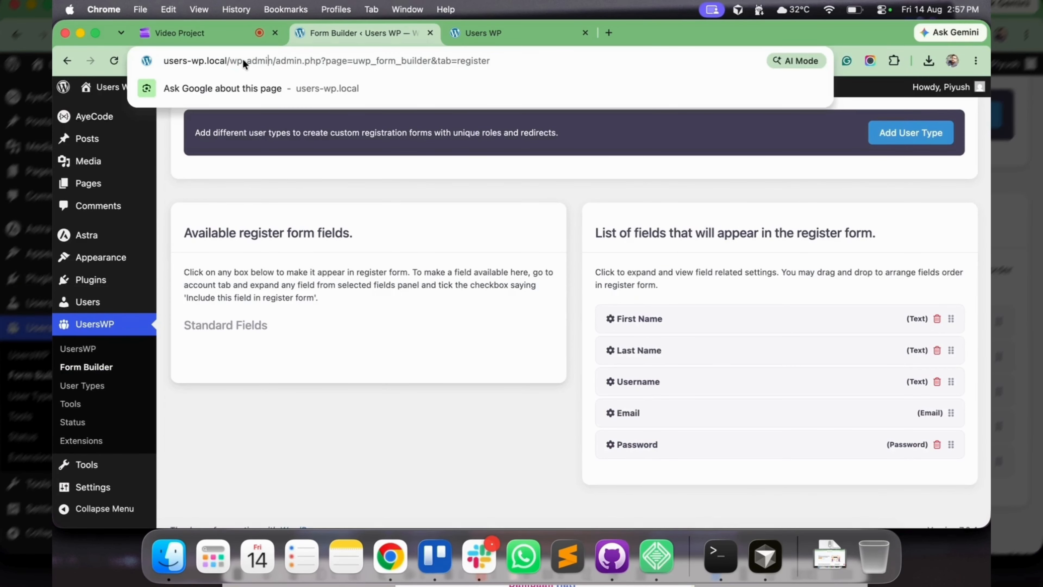
pyautogui.moveTo(231, 60); pyautogui.dragTo(134, 62)
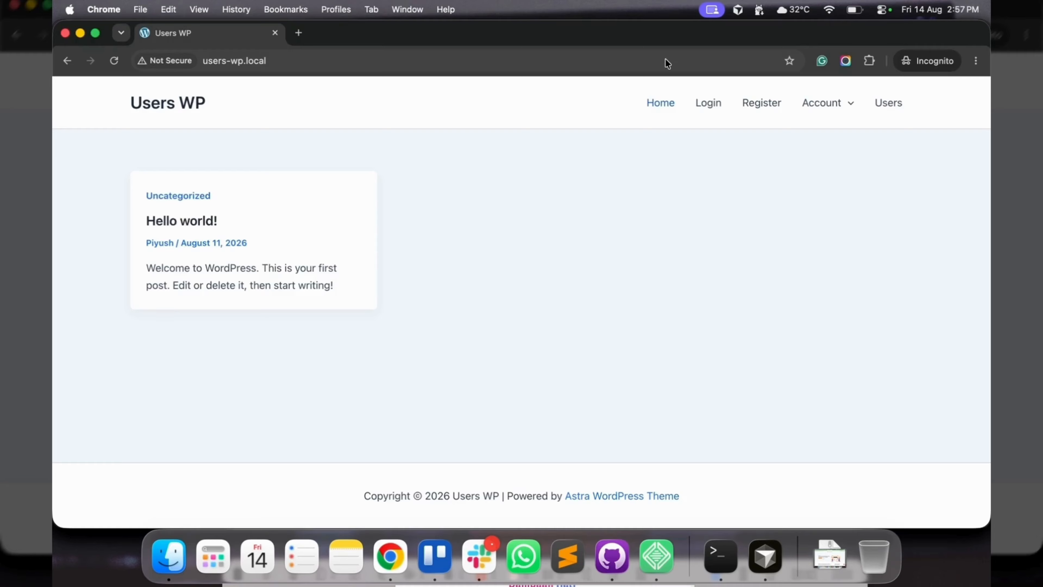
pyautogui.click(754, 105)
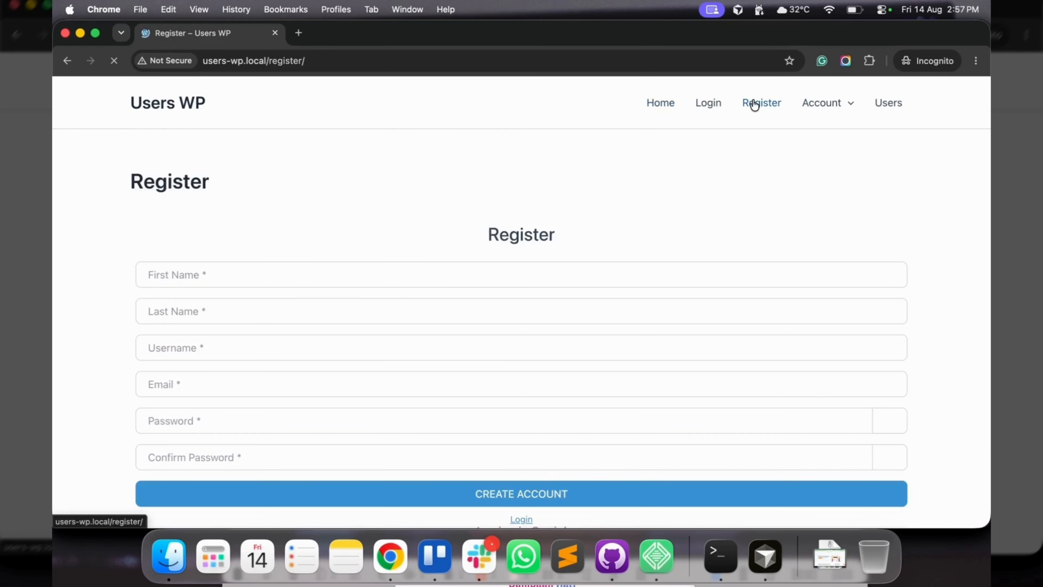
pyautogui.scroll(-2, 398, 303)
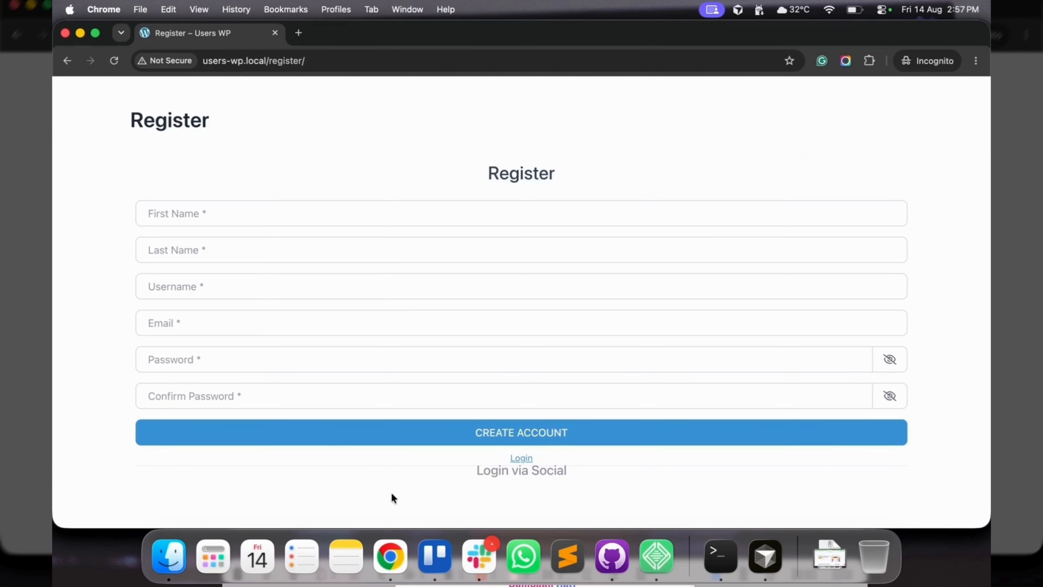
# Step: Return to the Form Builder window and look over the account form's available and existing fields
pyautogui.rightClick(390, 556)
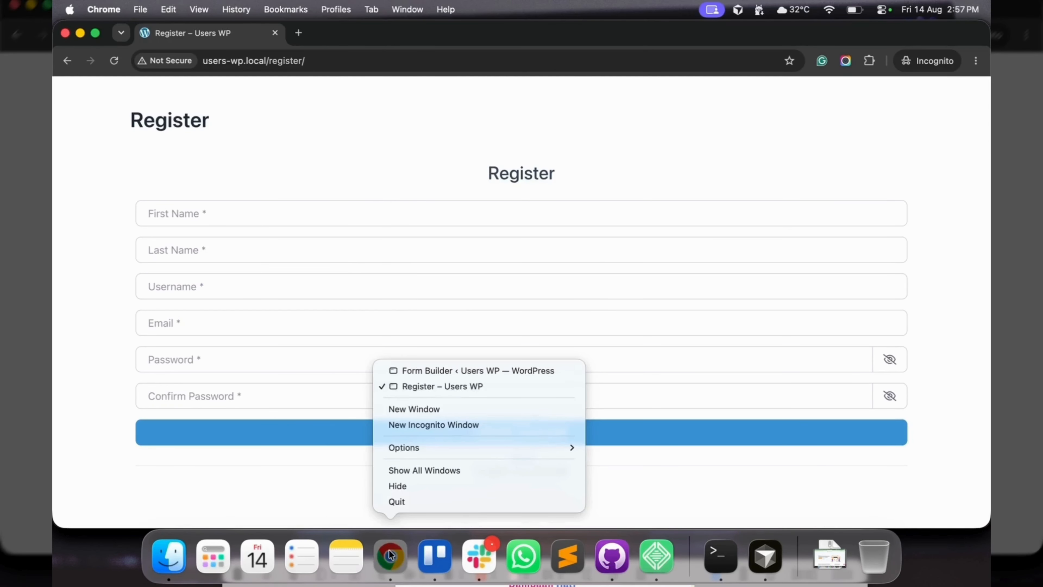
pyautogui.click(439, 373)
pyautogui.scroll(3, 396, 331)
pyautogui.click(201, 121)
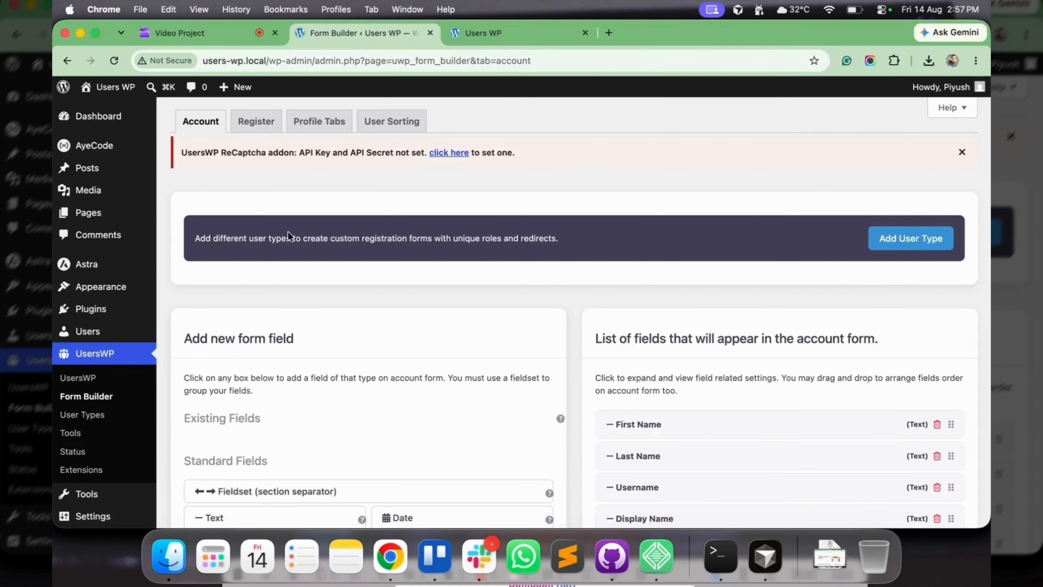
pyautogui.scroll(-5, 288, 230)
pyautogui.scroll(5, 370, 414)
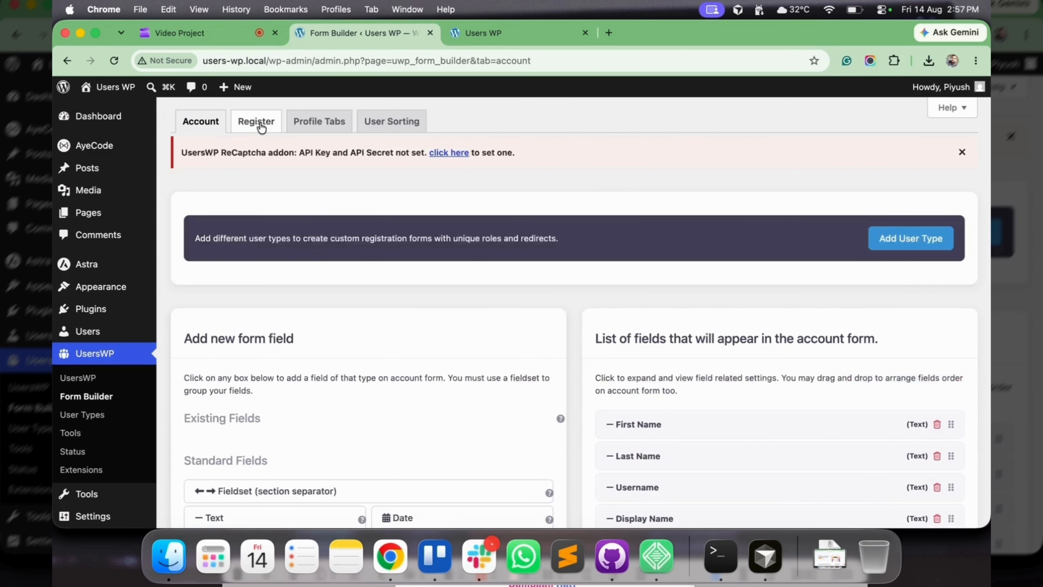
pyautogui.scroll(-5, 381, 227)
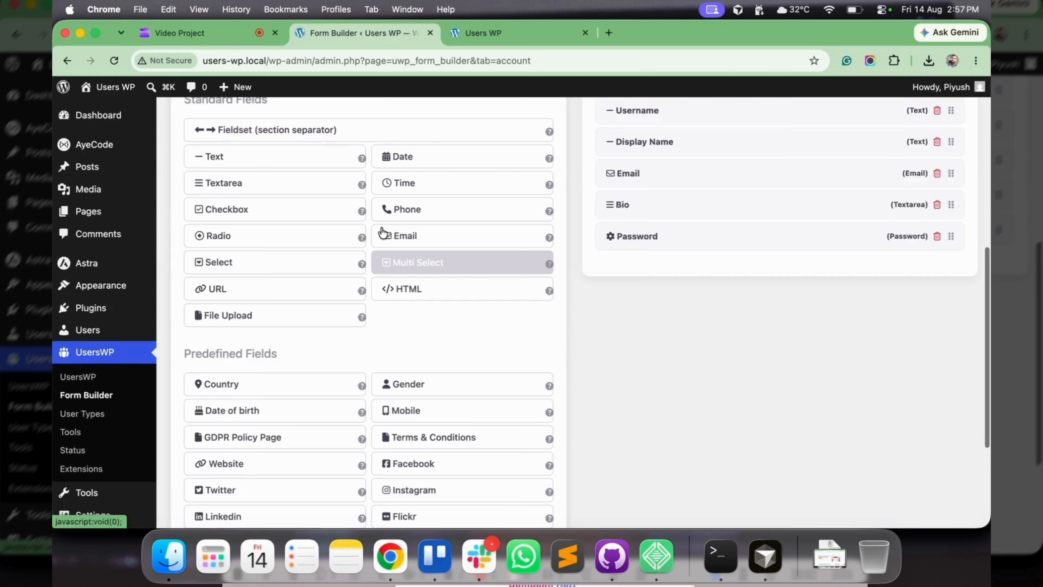
pyautogui.scroll(5, 381, 230)
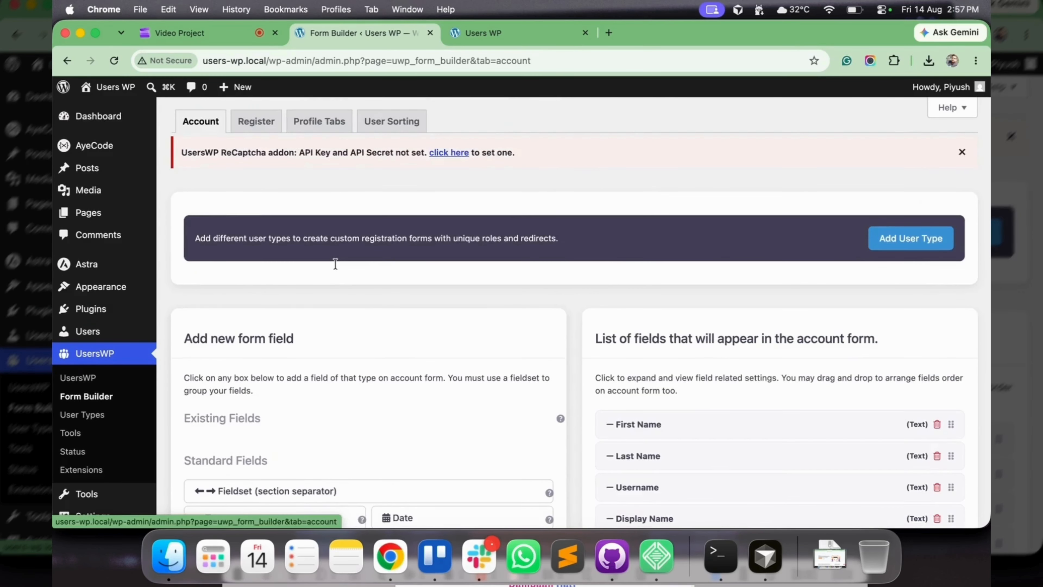
pyautogui.scroll(-5, 335, 264)
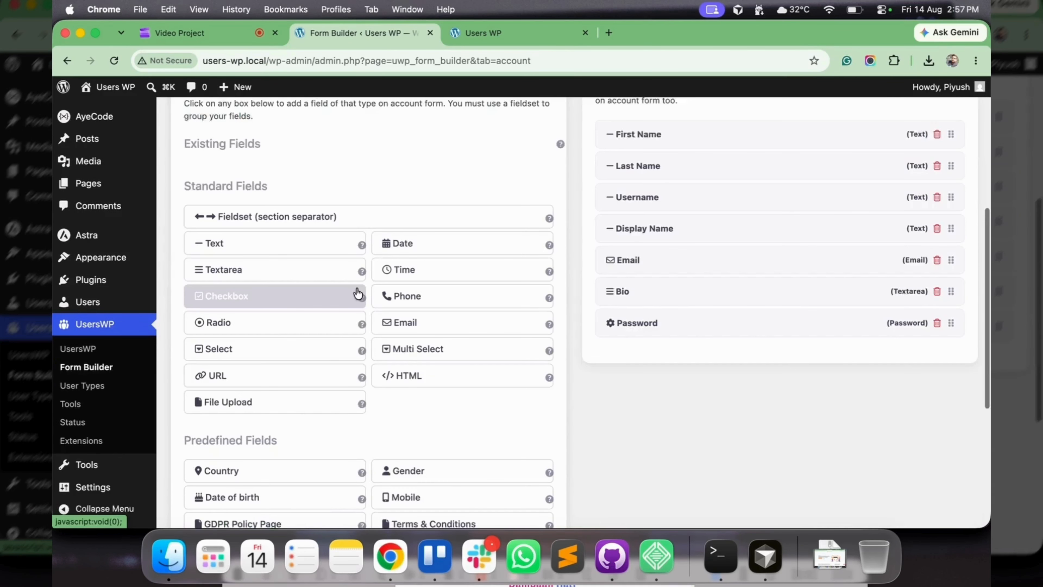
# Step: Add a Radio field to the account form and label it "Gender"
pyautogui.click(261, 324)
pyautogui.click(252, 152)
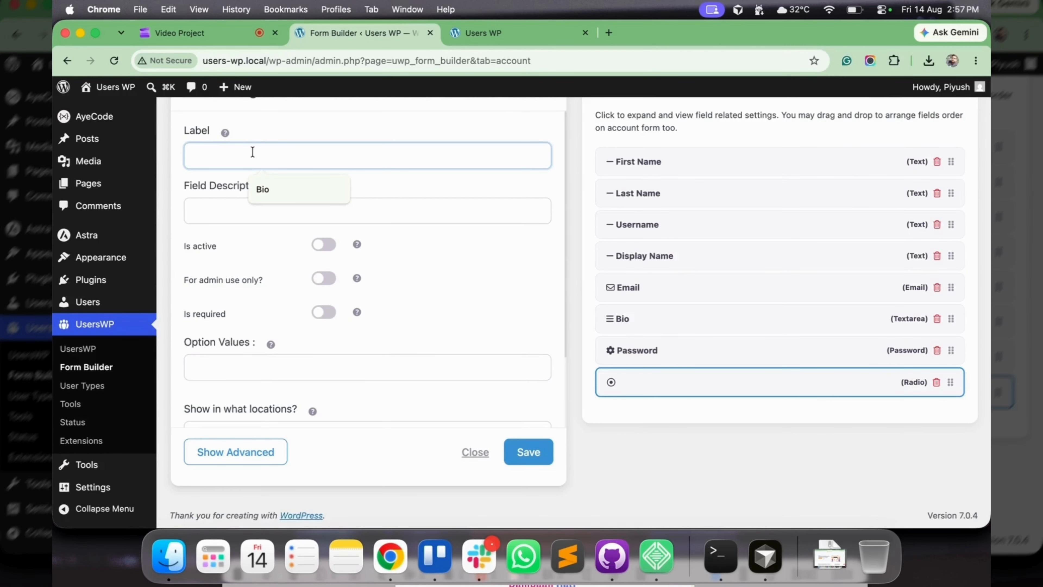
pyautogui.write('Gendar')
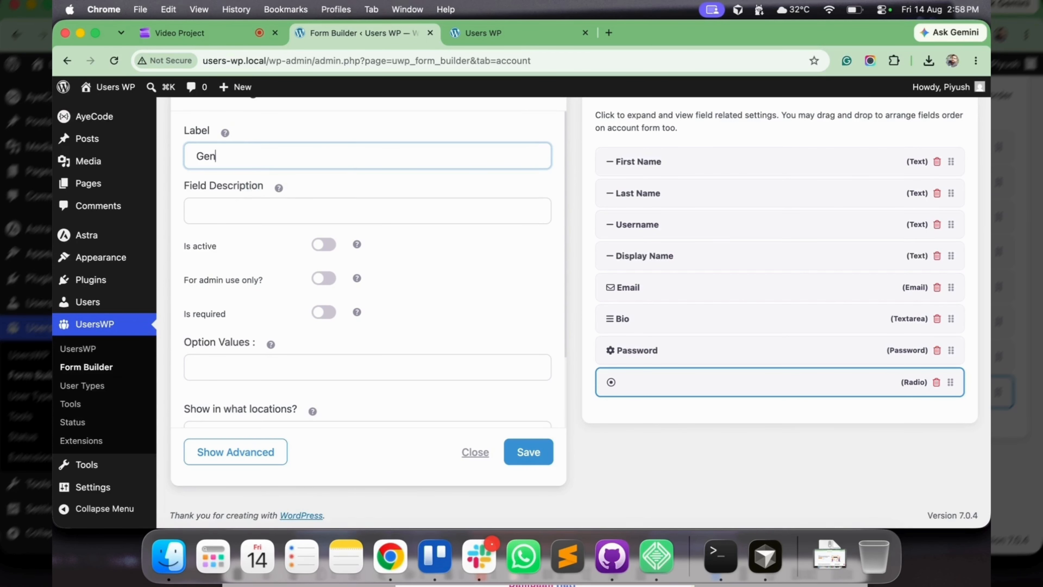
pyautogui.press('BackSpace')
pyautogui.press('BackSpace')
pyautogui.write('er')
# Step: Make the Gender field active, set its option values to "Male, Female" and save it
pyautogui.click(325, 246)
pyautogui.scroll(-2, 316, 280)
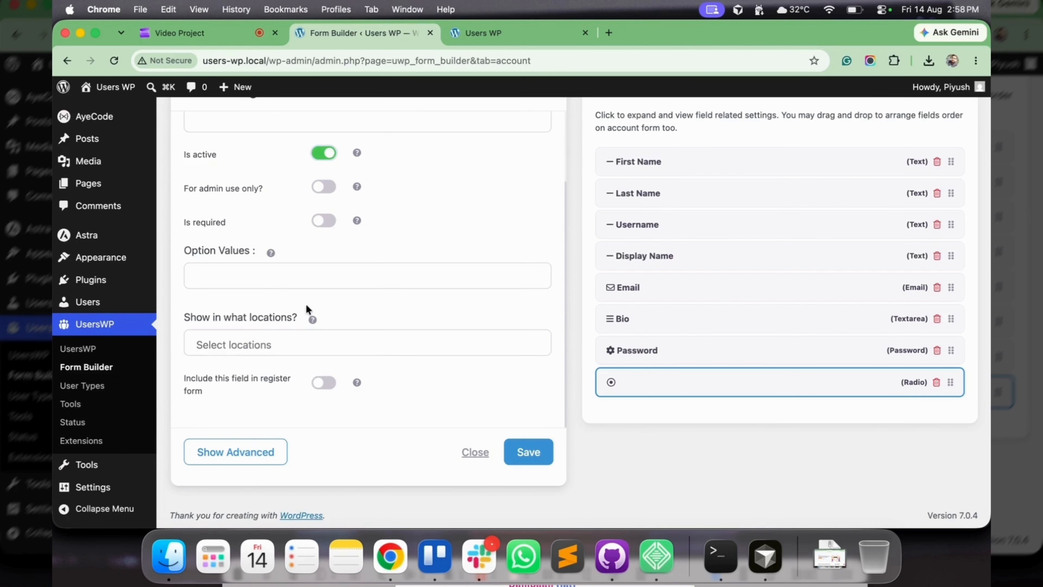
pyautogui.click(282, 276)
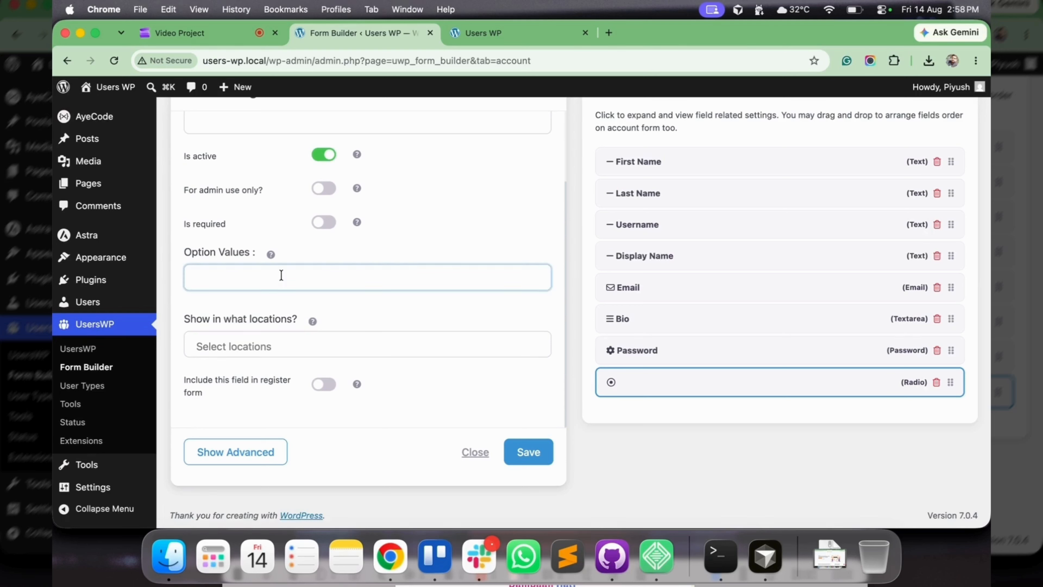
pyautogui.moveTo(271, 255)
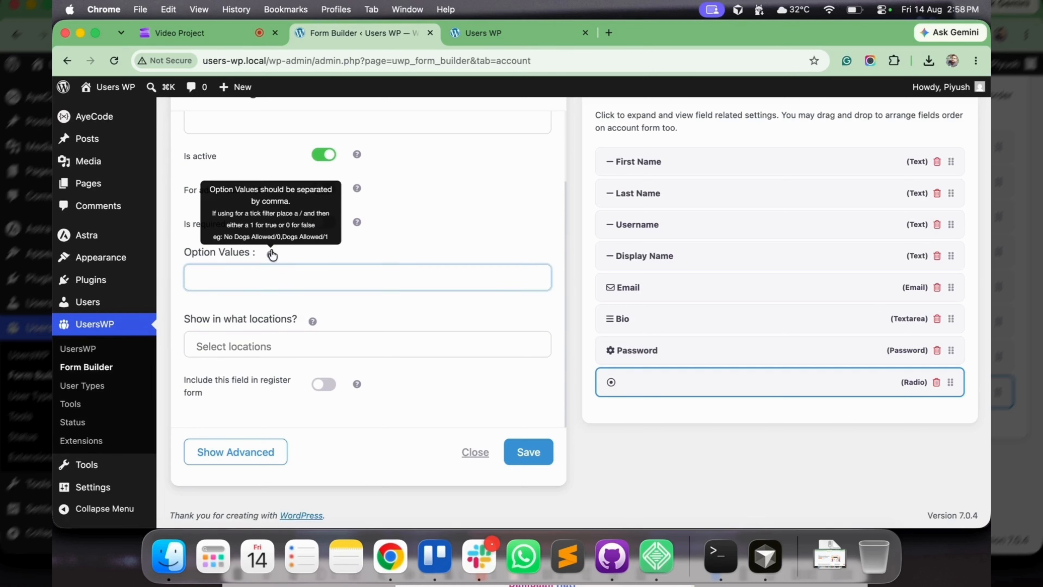
pyautogui.write('Male, Female')
pyautogui.click(515, 440)
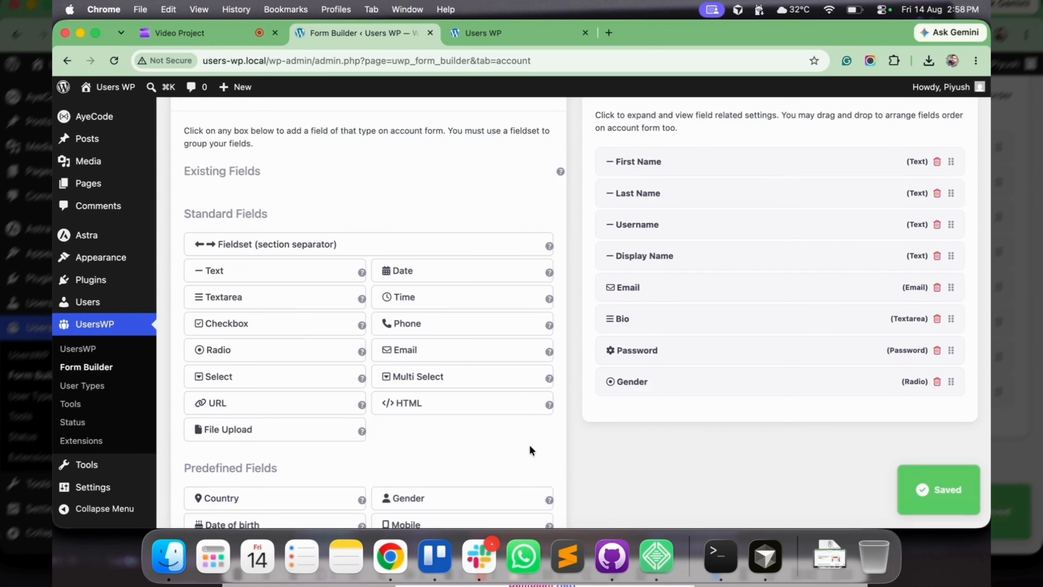
# Step: Reopen the Gender field's settings and examine the admin-use, required and location options
pyautogui.click(683, 382)
pyautogui.scroll(3, 324, 274)
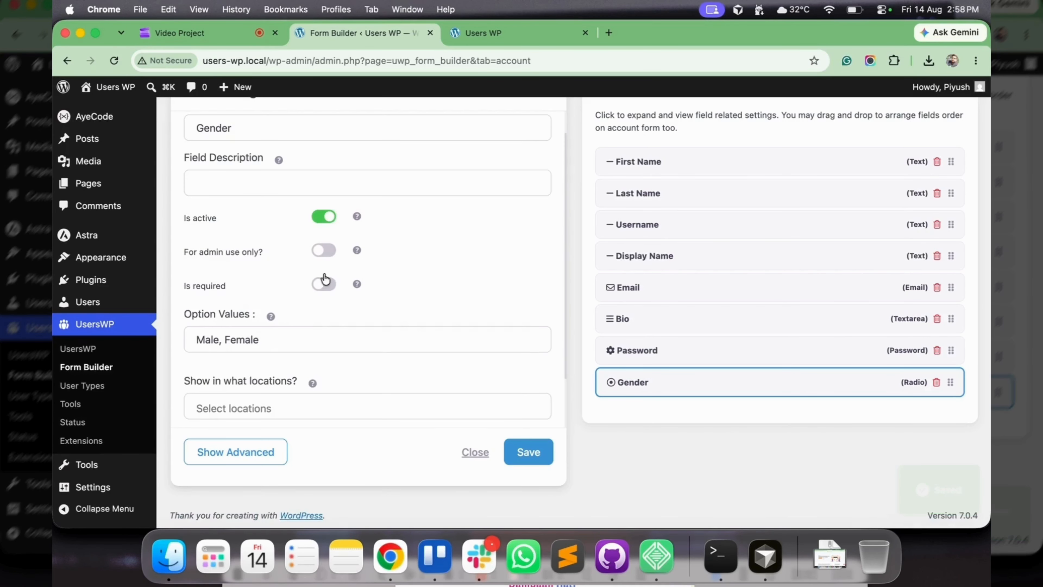
pyautogui.scroll(2, 325, 280)
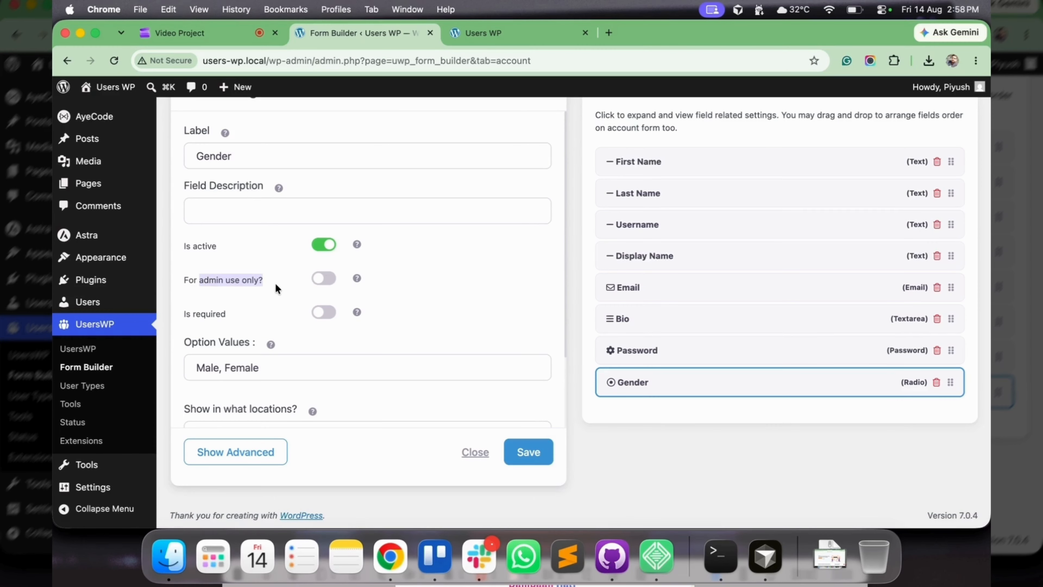
pyautogui.moveTo(357, 279)
pyautogui.moveTo(192, 318); pyautogui.dragTo(269, 311)
pyautogui.scroll(-1, 270, 311)
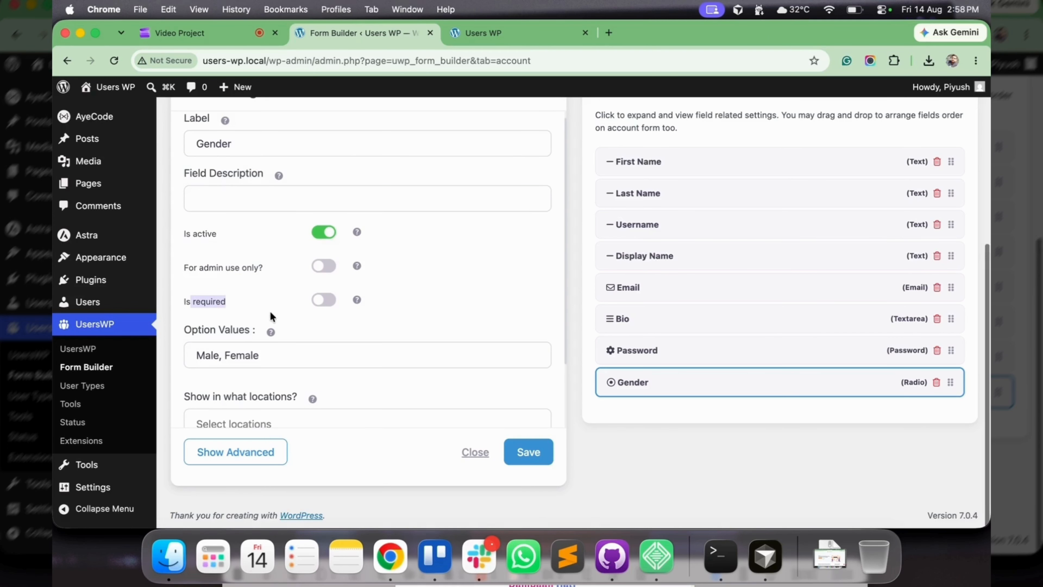
pyautogui.scroll(-3, 270, 311)
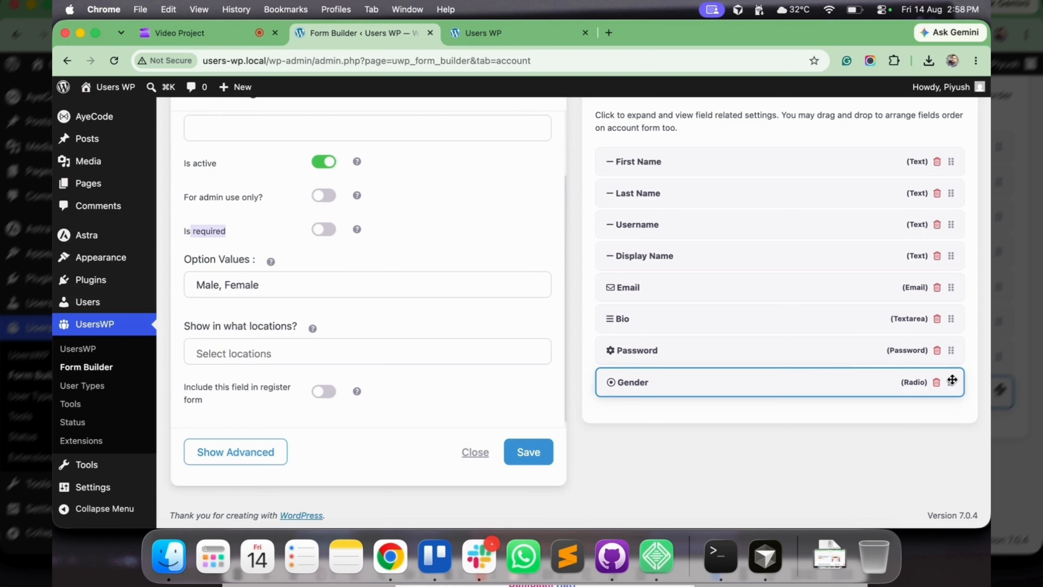
# Step: Move the Gender field directly above Email in the account form and save it as included in the register form
pyautogui.moveTo(952, 380); pyautogui.dragTo(950, 288)
pyautogui.scroll(-1, 327, 303)
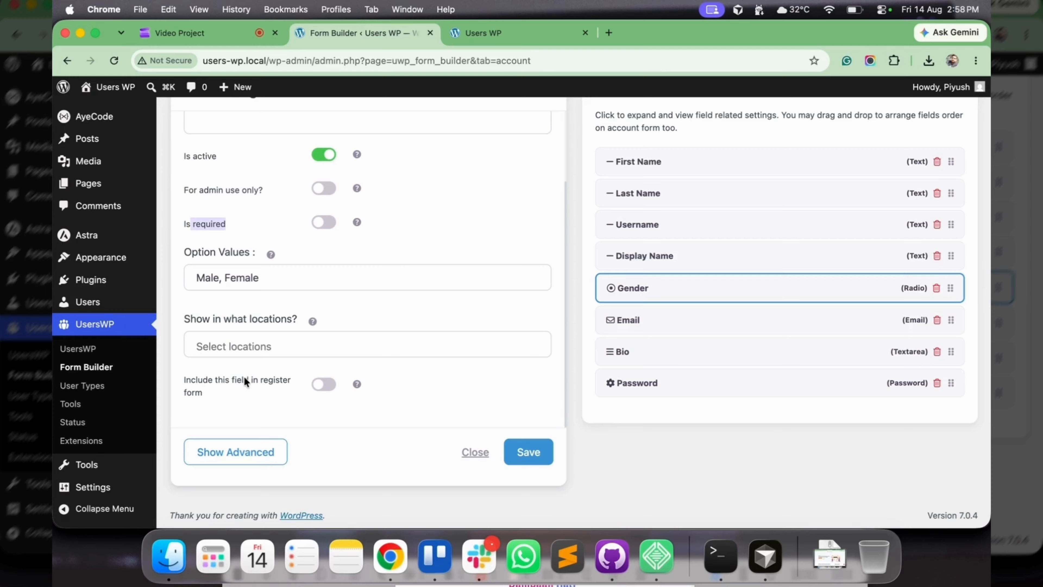
pyautogui.click(325, 383)
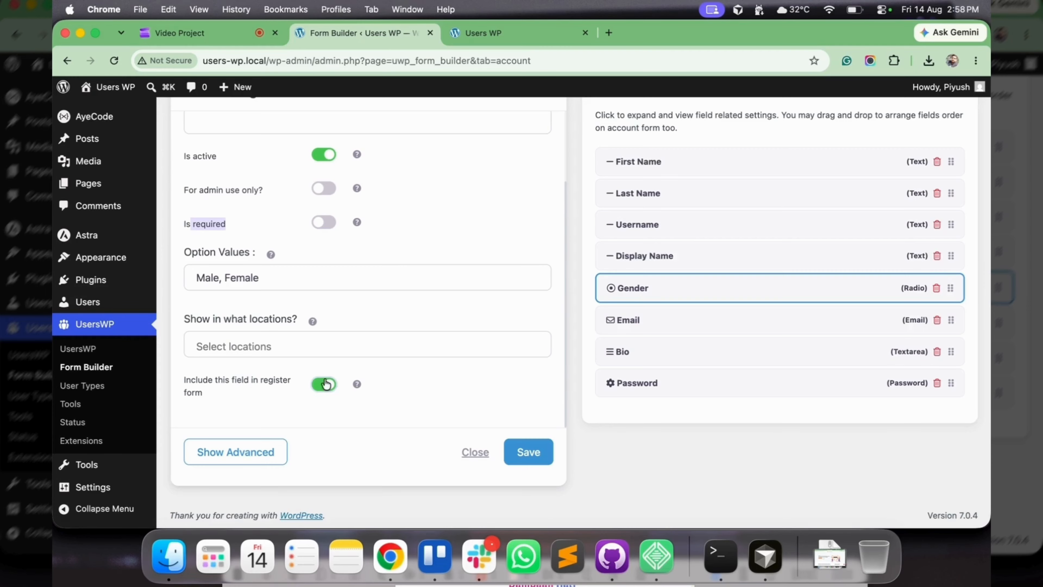
pyautogui.click(529, 451)
# Step: Add the available Gender field to the register form and place it between Username and Email
pyautogui.scroll(8, 468, 147)
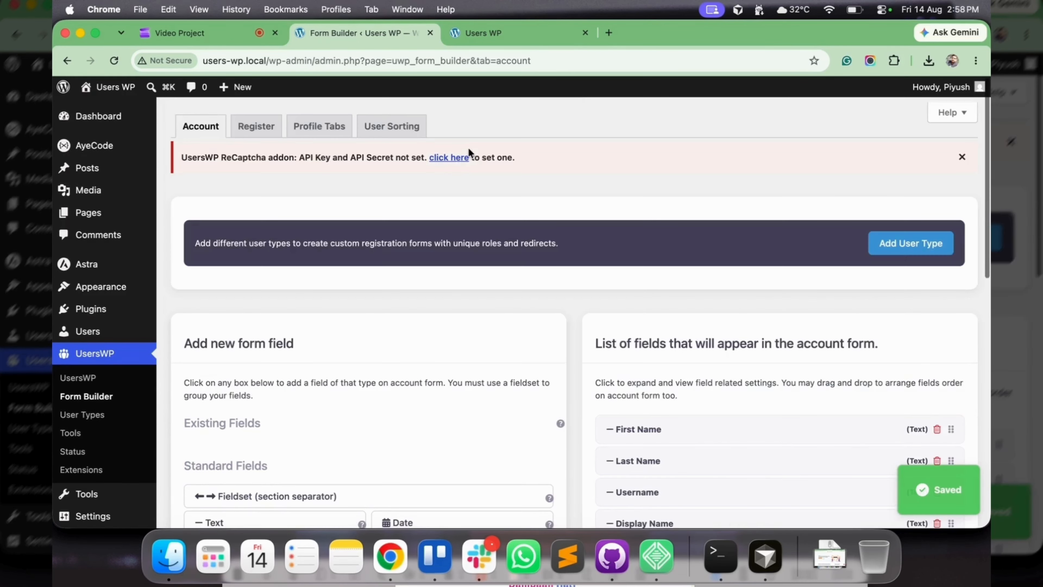
pyautogui.click(253, 123)
pyautogui.scroll(-3, 220, 367)
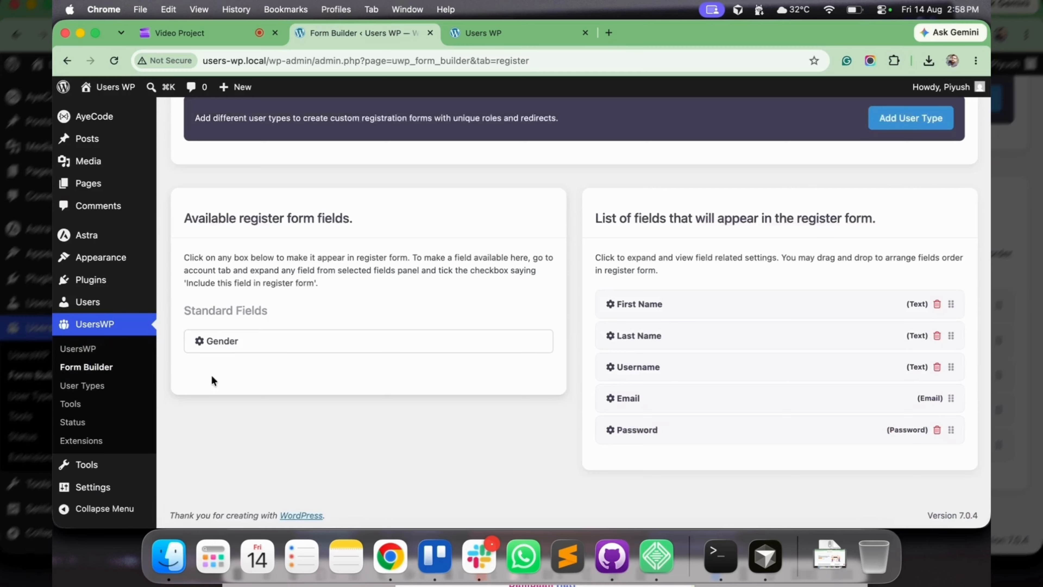
pyautogui.moveTo(233, 347); pyautogui.dragTo(629, 322)
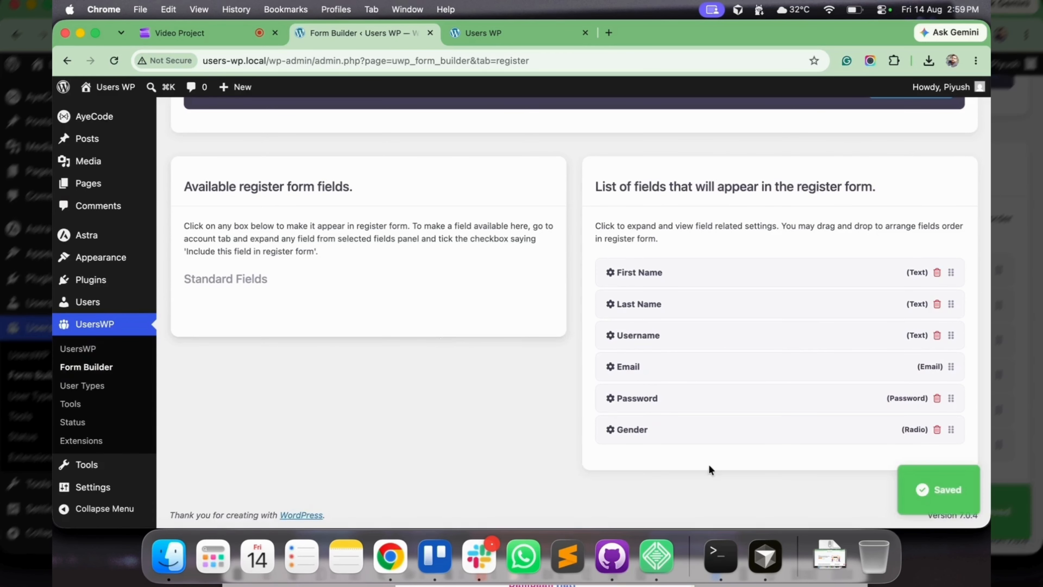
pyautogui.moveTo(951, 428); pyautogui.dragTo(860, 352)
# Step: Check the public Register page in the incognito window for the Gender radio options
pyautogui.rightClick(394, 556)
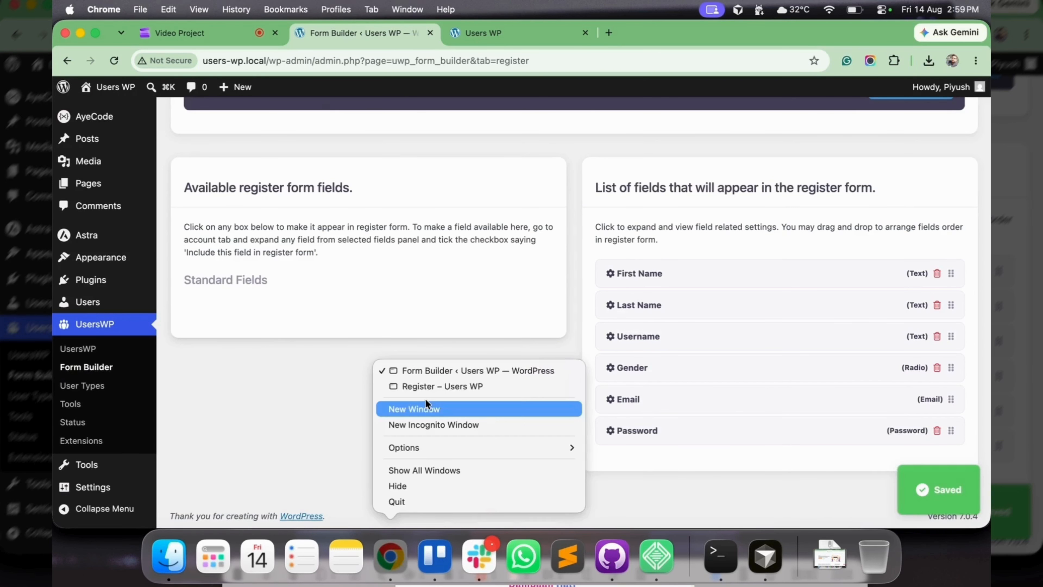
pyautogui.click(435, 386)
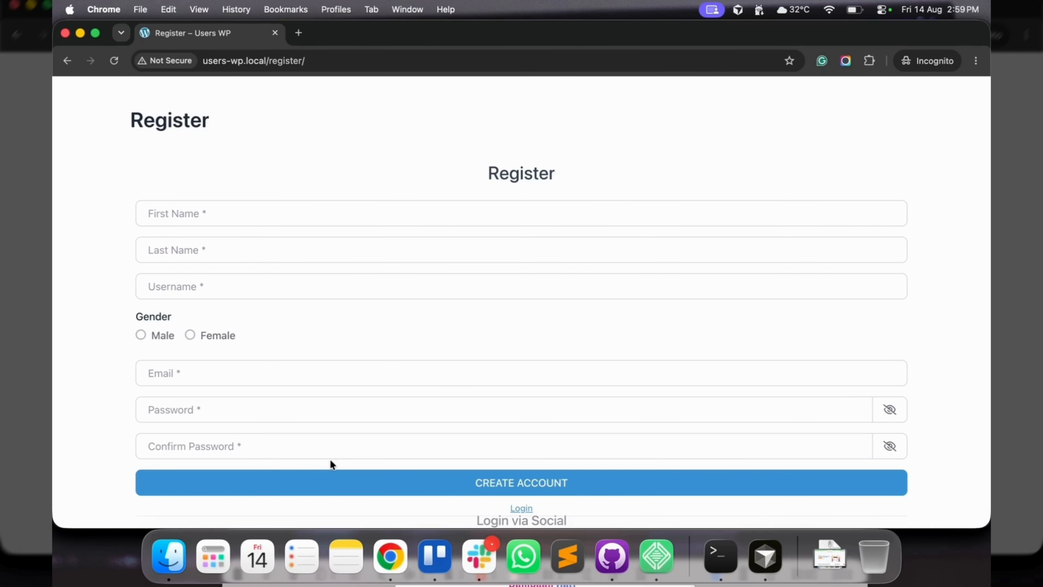
pyautogui.scroll(3, 534, 300)
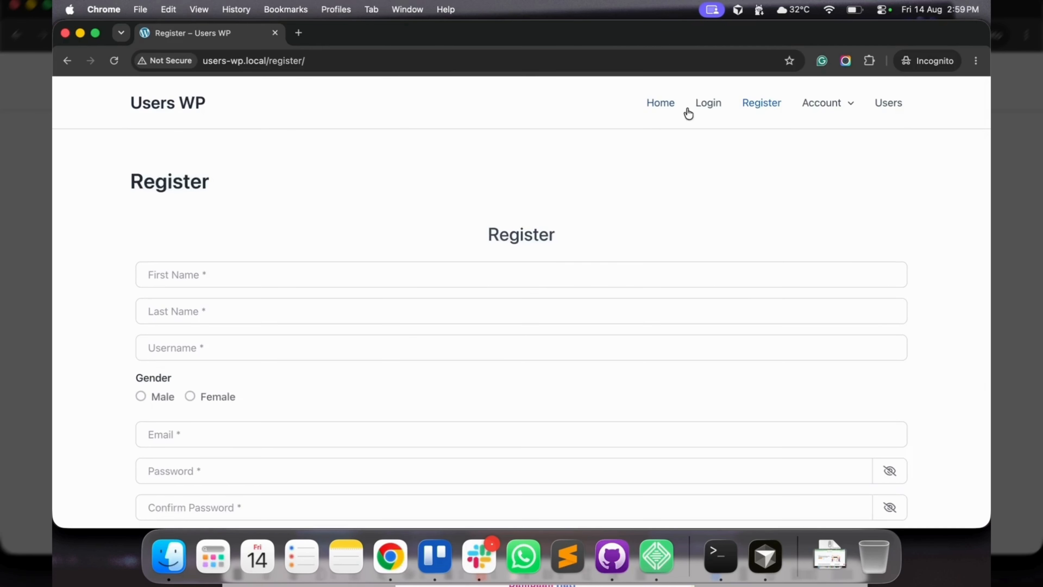
# Step: View the public Login page in the incognito window and return to the WordPress admin window
pyautogui.click(688, 110)
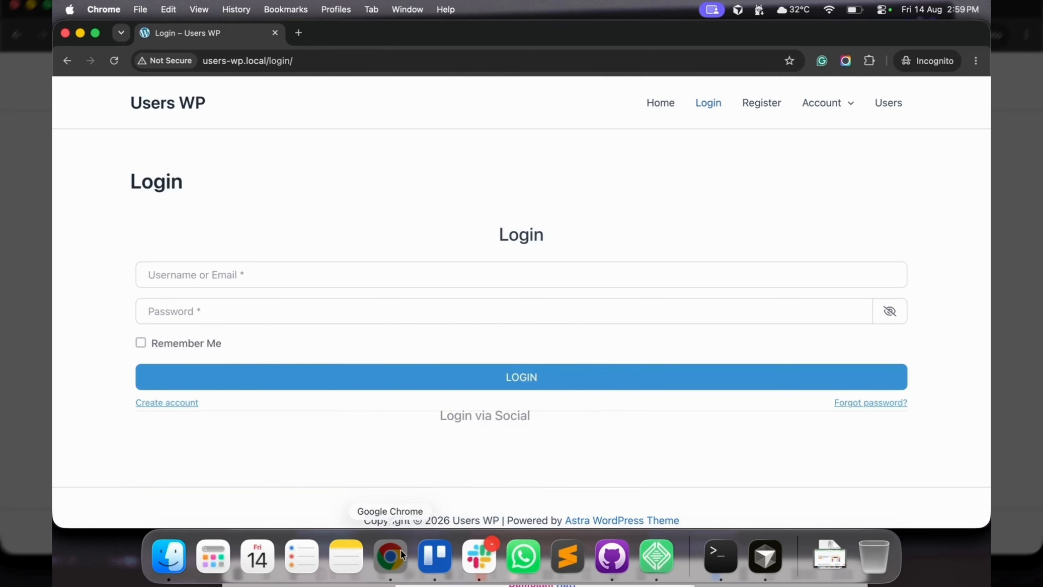
pyautogui.rightClick(390, 555)
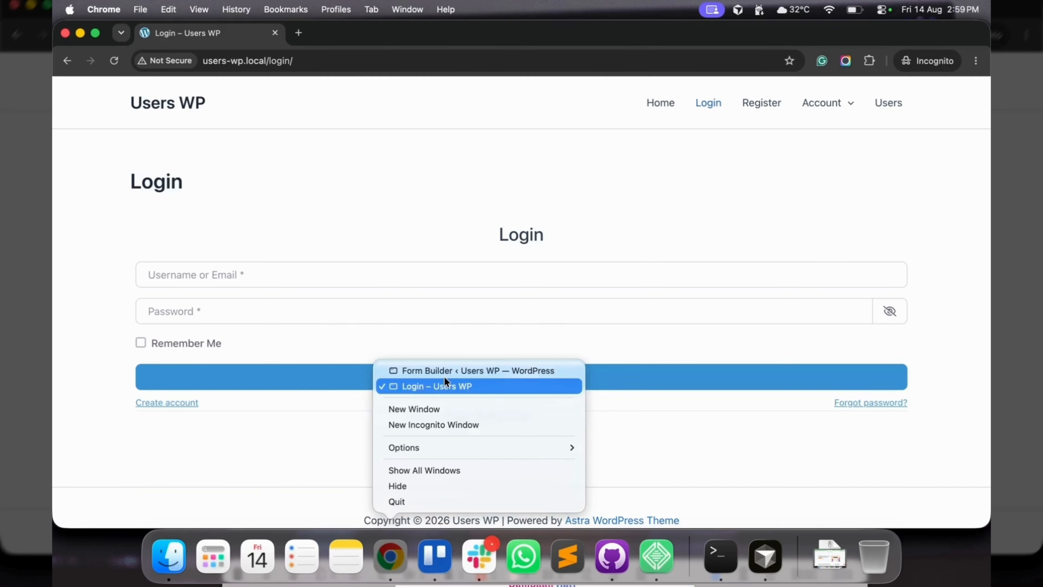
pyautogui.click(444, 372)
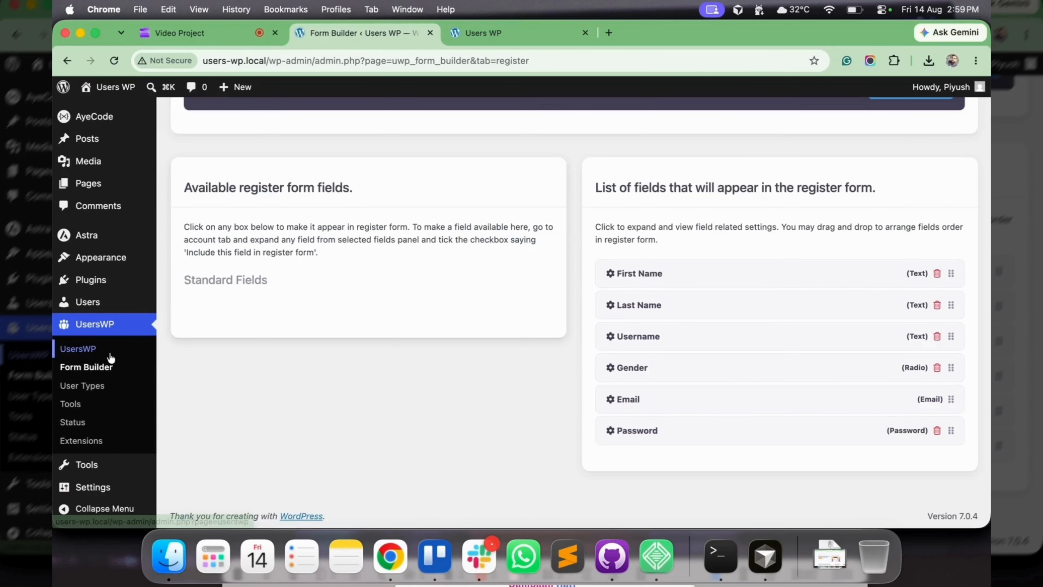
# Step: Open the Login section of the UsersWP general settings and show its advanced options
pyautogui.click(87, 352)
pyautogui.click(259, 191)
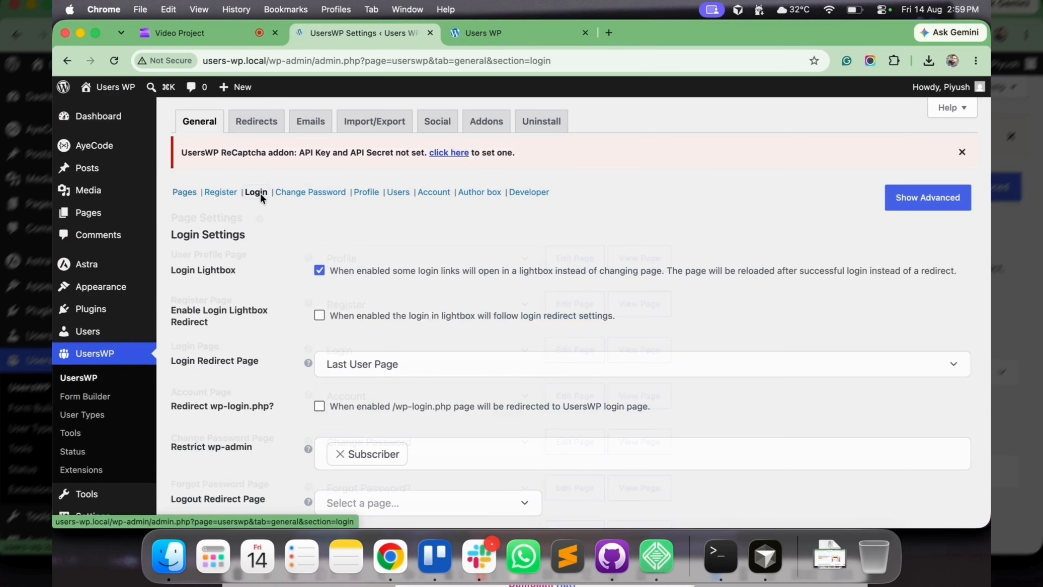
pyautogui.scroll(-2, 331, 339)
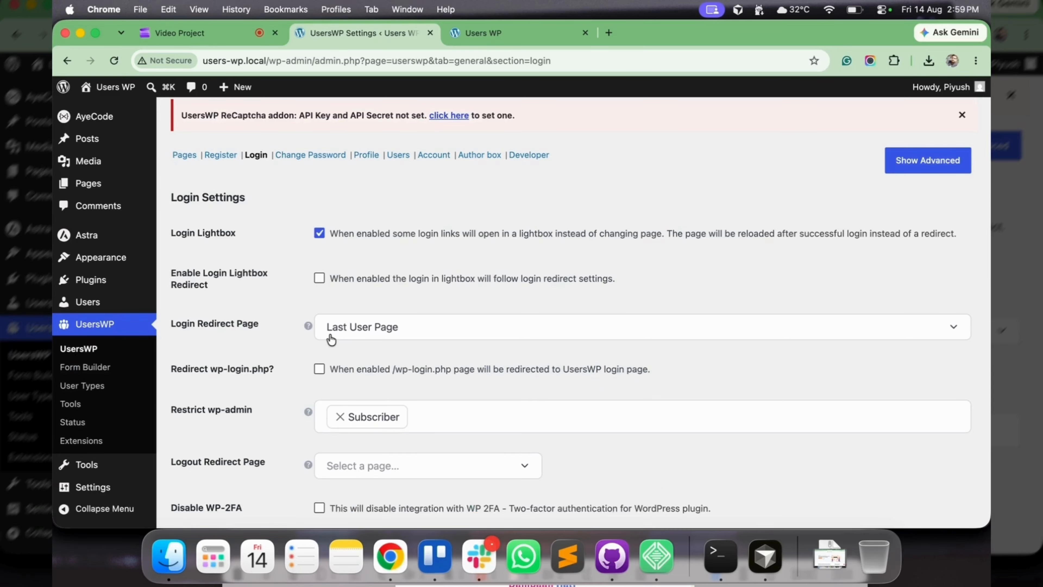
pyautogui.click(911, 162)
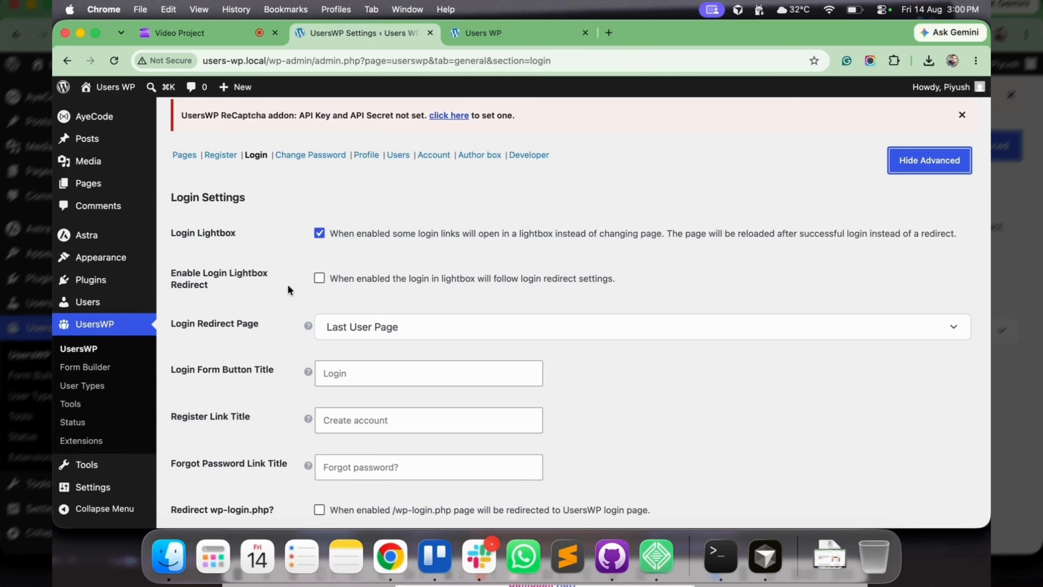
# Step: Examine the Enable Login Lightbox Redirect option and the choices available for Login Redirect Page
pyautogui.click(320, 280)
pyautogui.click(320, 279)
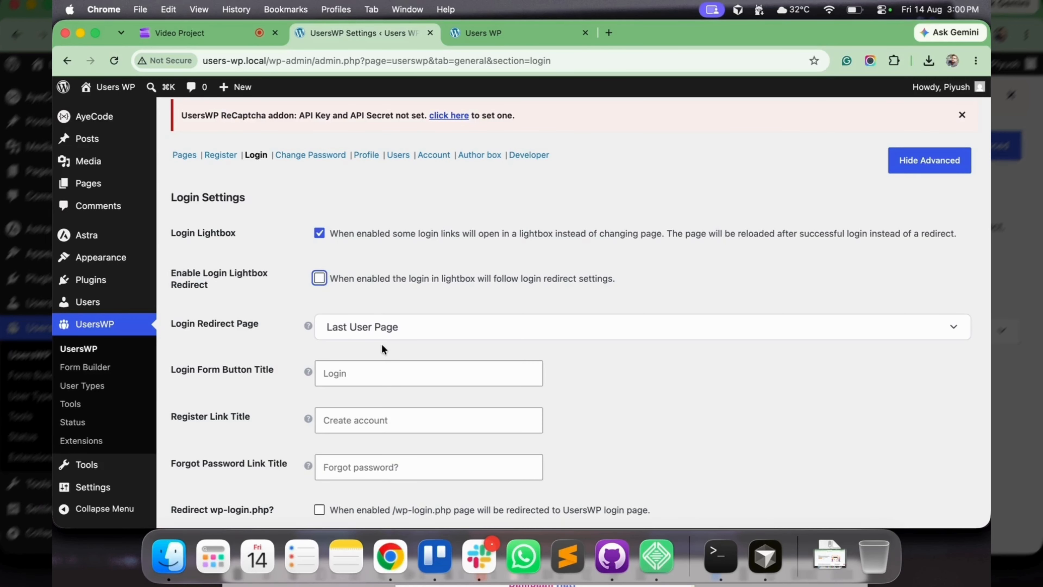
pyautogui.click(381, 331)
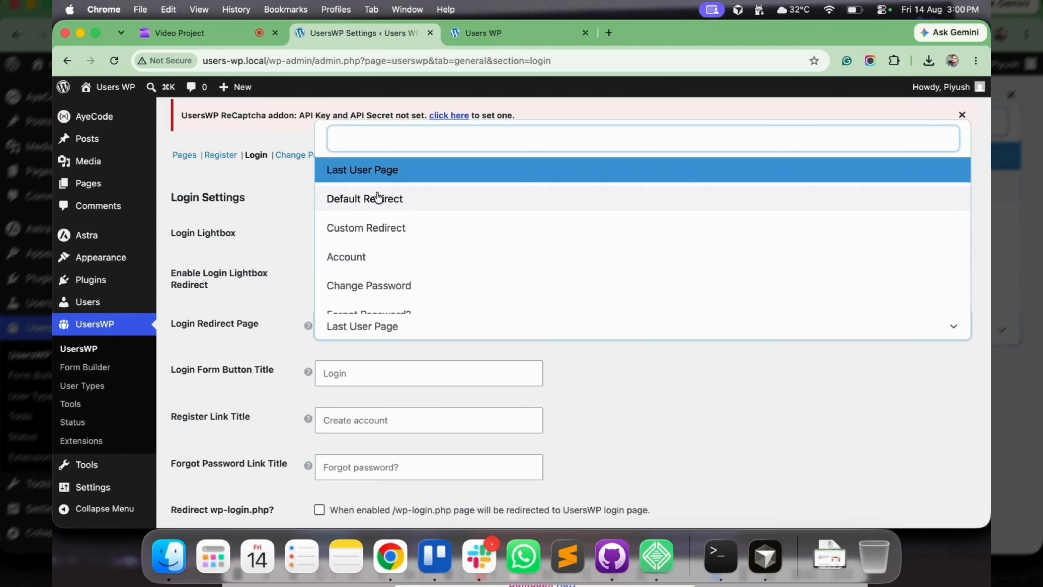
pyautogui.scroll(-3, 378, 198)
pyautogui.scroll(-3, 379, 279)
pyautogui.scroll(5, 380, 279)
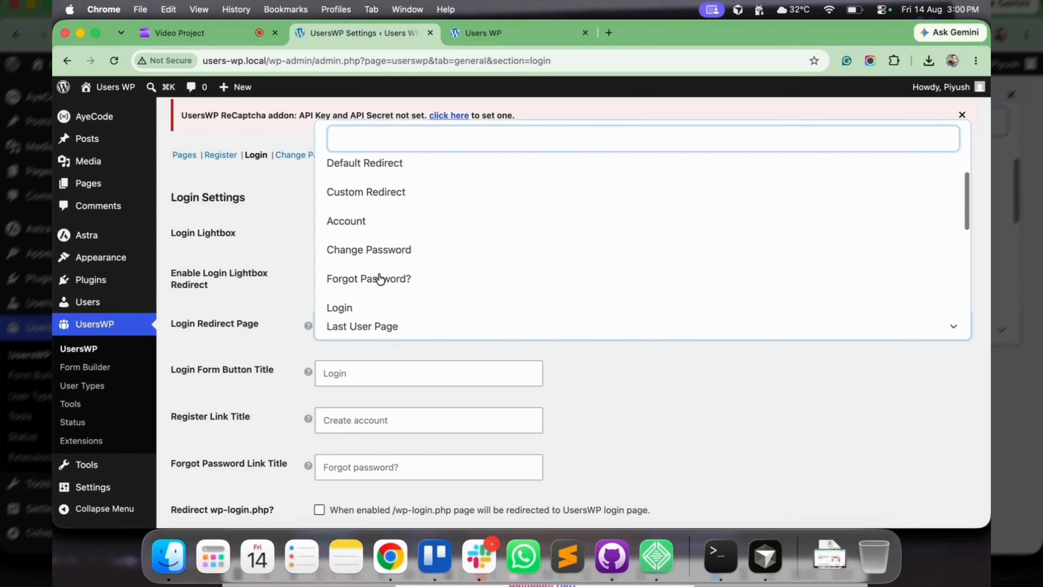
pyautogui.click(248, 376)
# Step: Examine the Login Form Button Title, Register Link Title and Forgot Password Link Title settings
pyautogui.scroll(-2, 247, 376)
pyautogui.moveTo(181, 292); pyautogui.dragTo(290, 290)
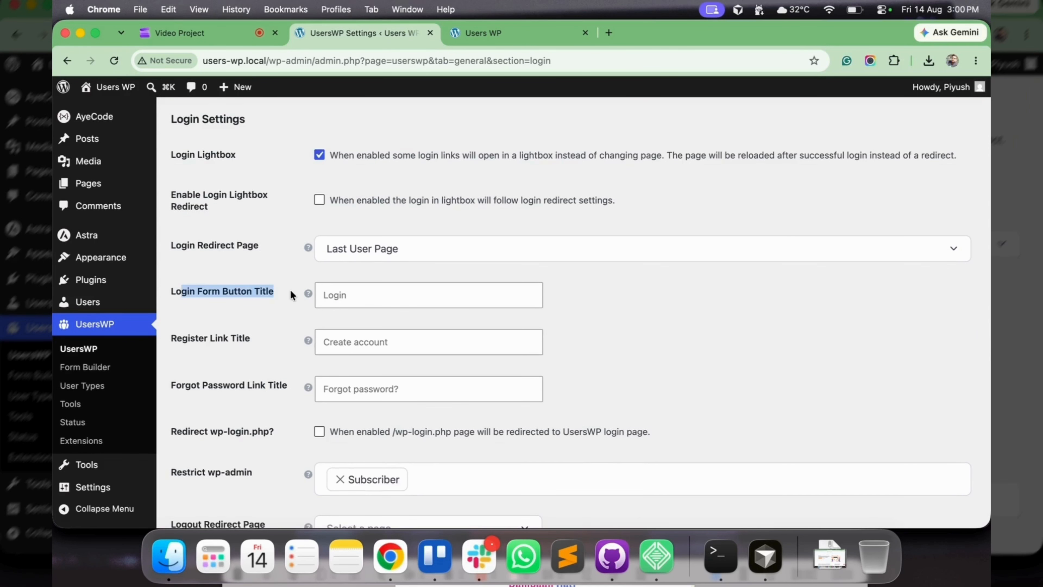
pyautogui.click(357, 291)
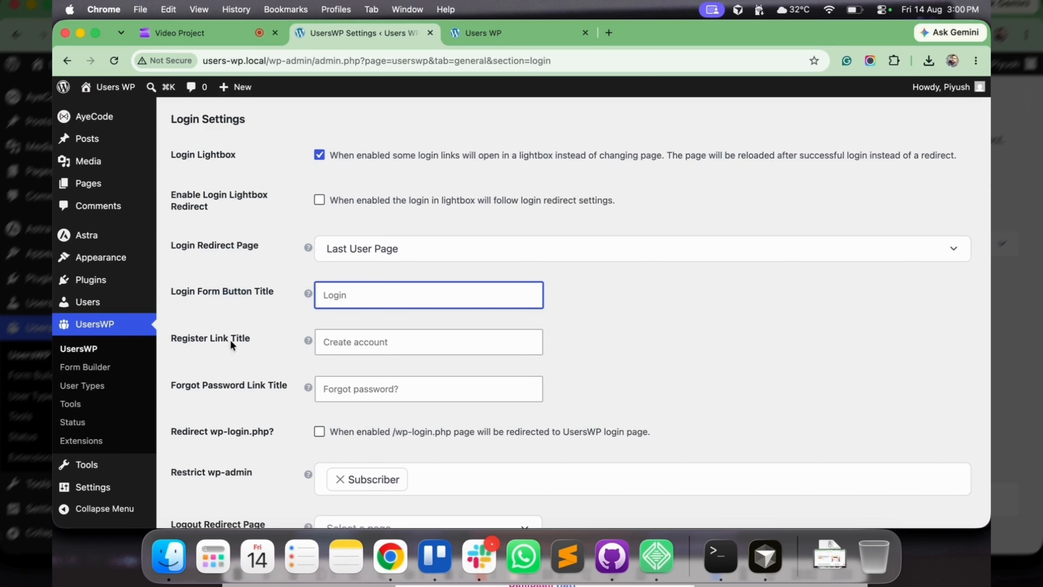
pyautogui.click(356, 343)
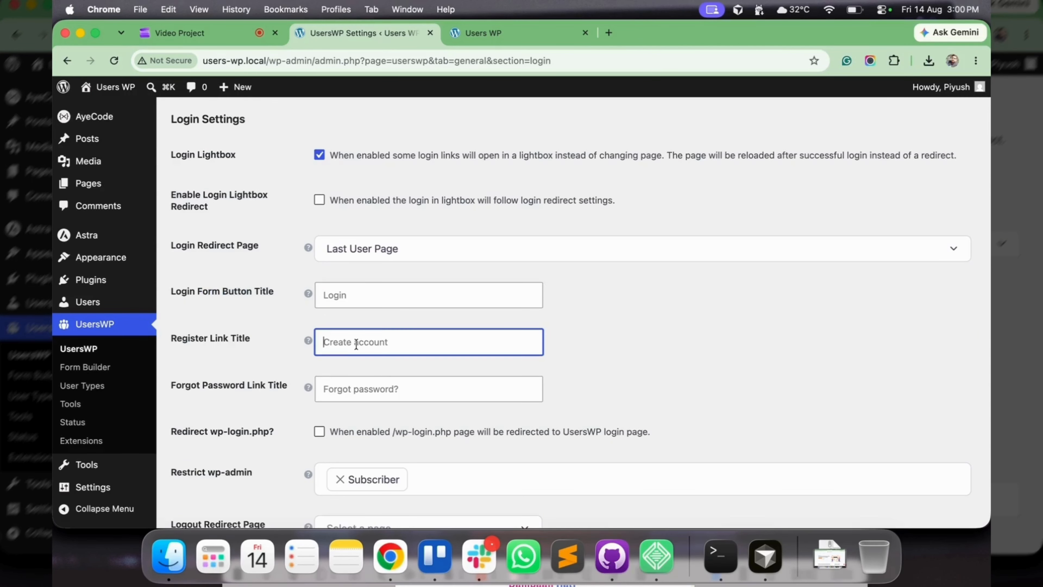
pyautogui.moveTo(176, 386); pyautogui.dragTo(265, 386)
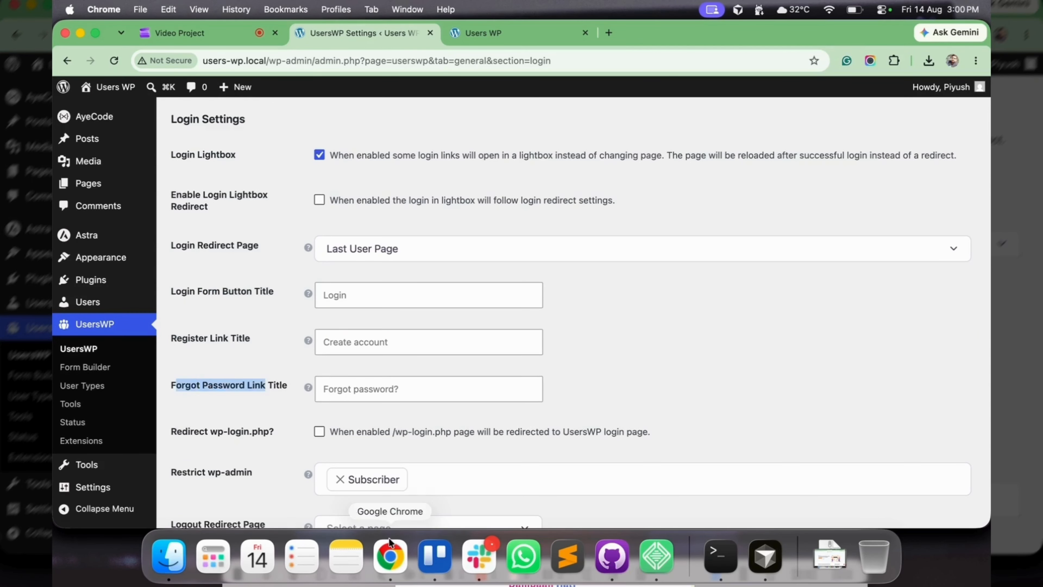
# Step: Check the login button, register link and forgot password link on the public Login page, and return to the admin window
pyautogui.rightClick(390, 542)
pyautogui.click(435, 368)
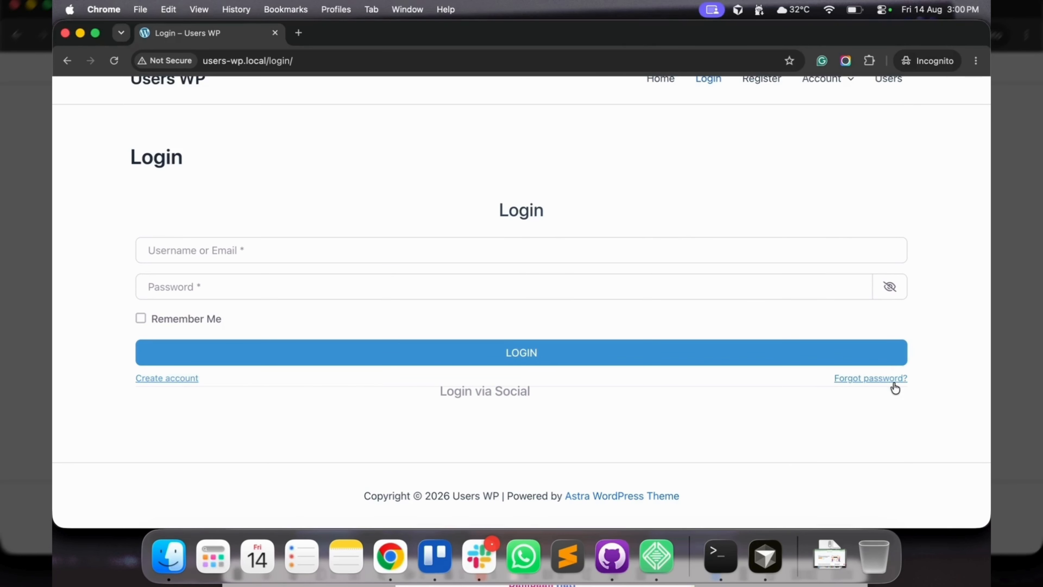
pyautogui.click(396, 557)
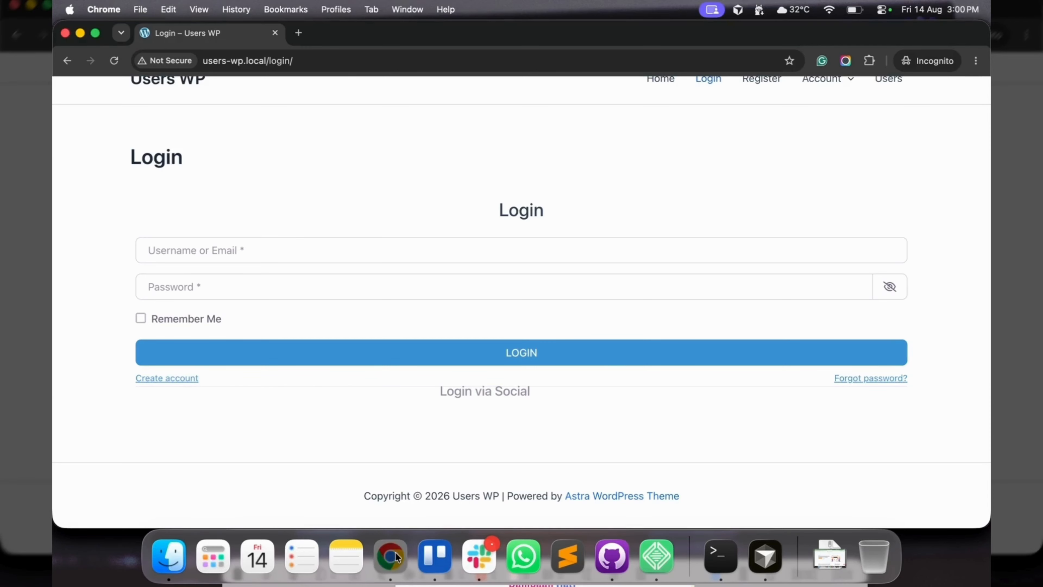
pyautogui.click(432, 381)
# Step: Enable the redirect of wp-login.php to the UsersWP login page and save the login settings
pyautogui.scroll(-3, 192, 331)
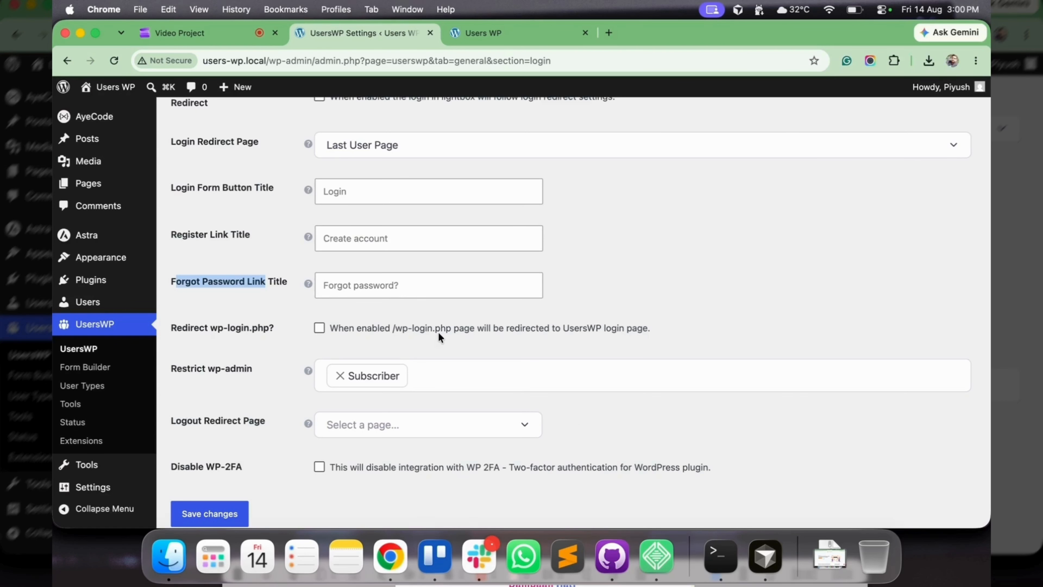
pyautogui.click(319, 329)
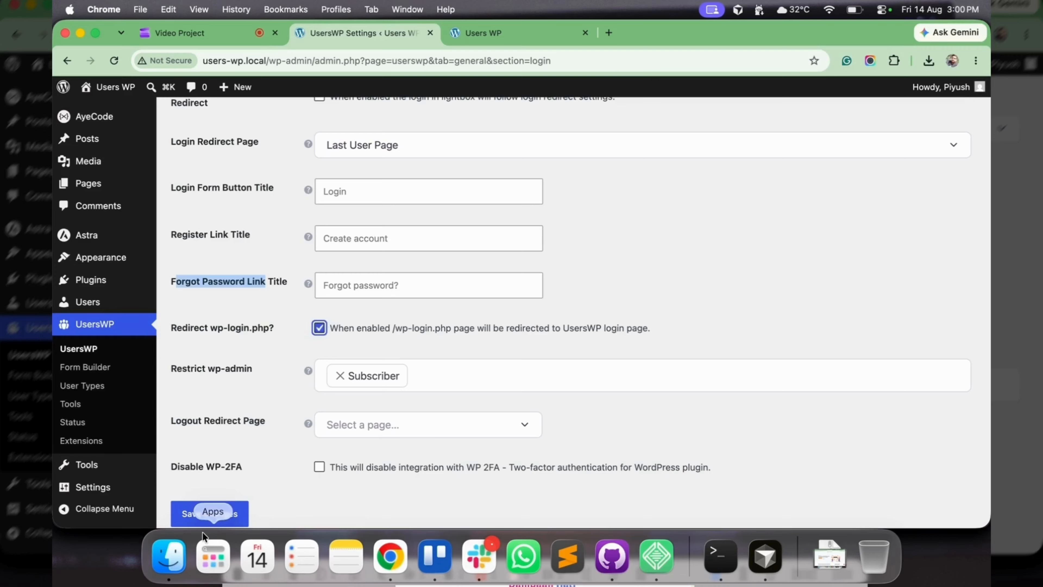
pyautogui.click(207, 514)
# Step: Visit users-wp.local/wp-admin in the incognito window and check the address and login form it redirects to
pyautogui.rightClick(397, 564)
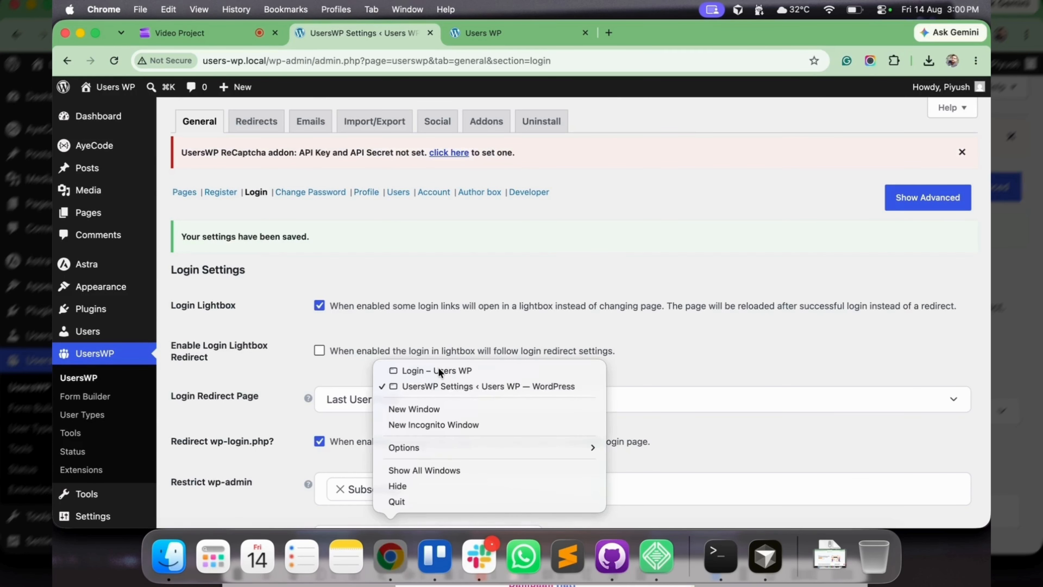
pyautogui.click(439, 367)
pyautogui.moveTo(268, 60); pyautogui.dragTo(375, 61)
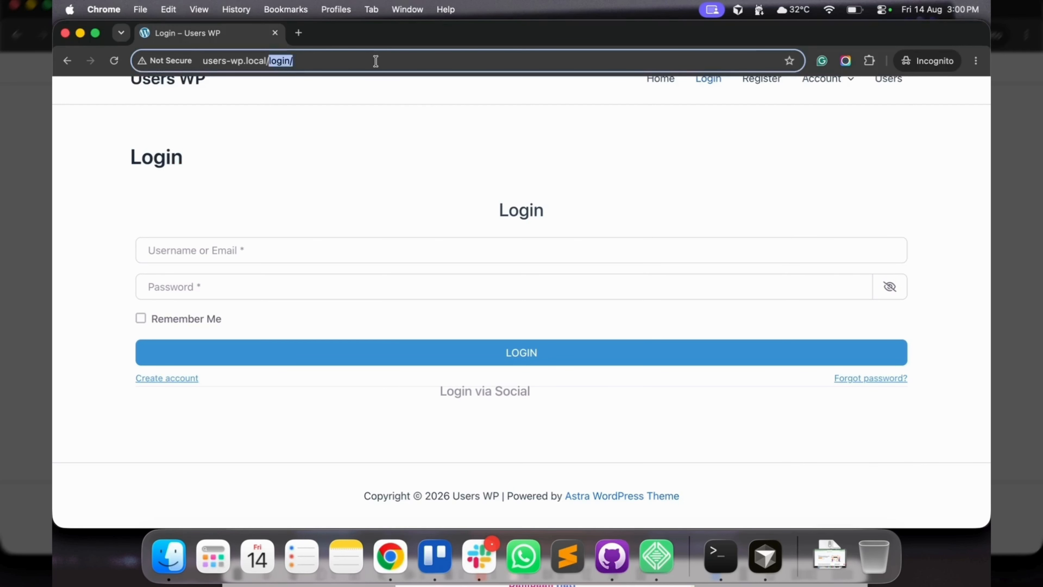
pyautogui.write('wp-admin')
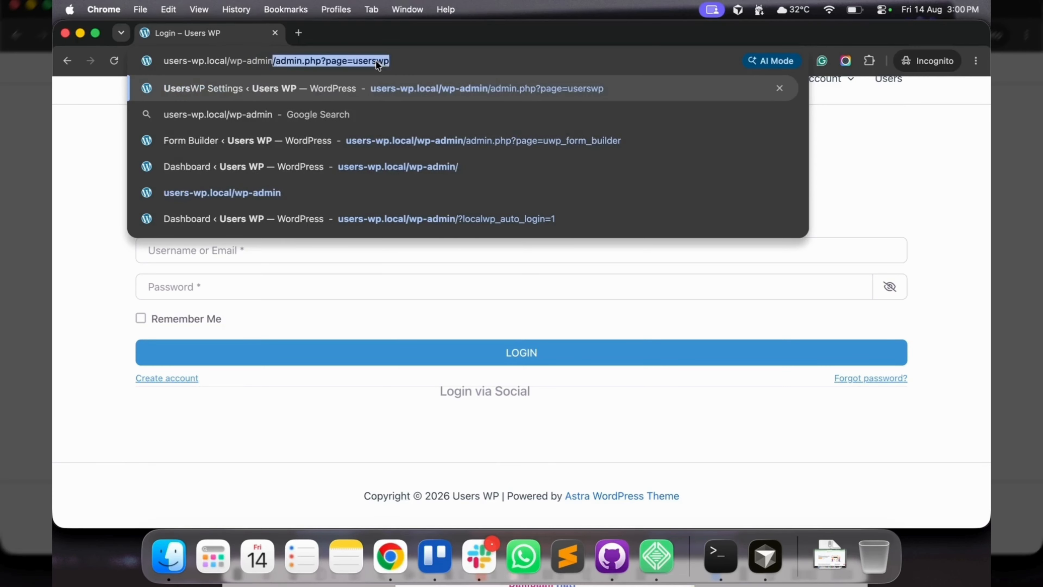
pyautogui.press('BackSpace')
pyautogui.press('Return')
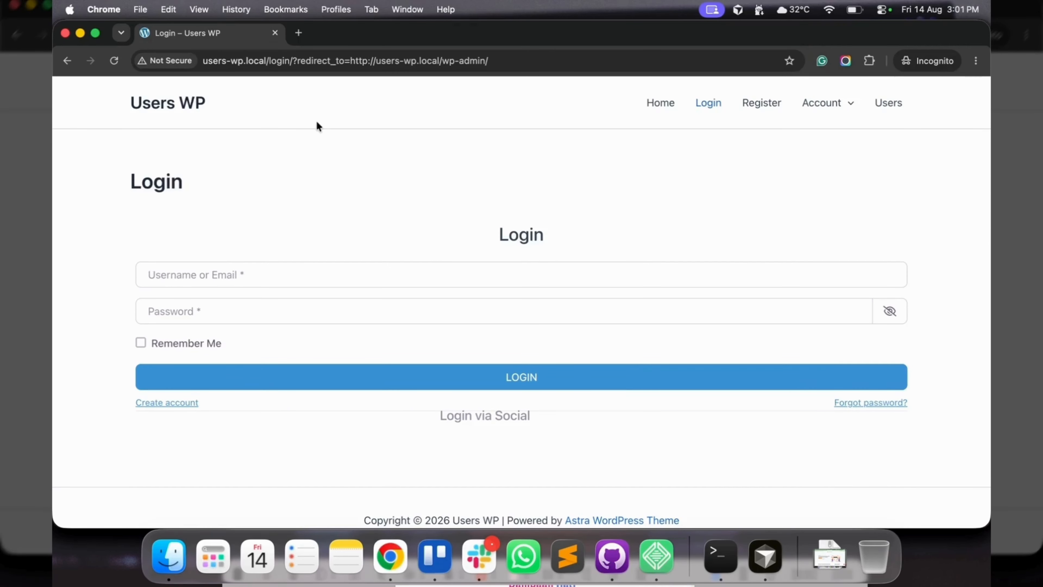
pyautogui.moveTo(244, 60); pyautogui.dragTo(381, 61)
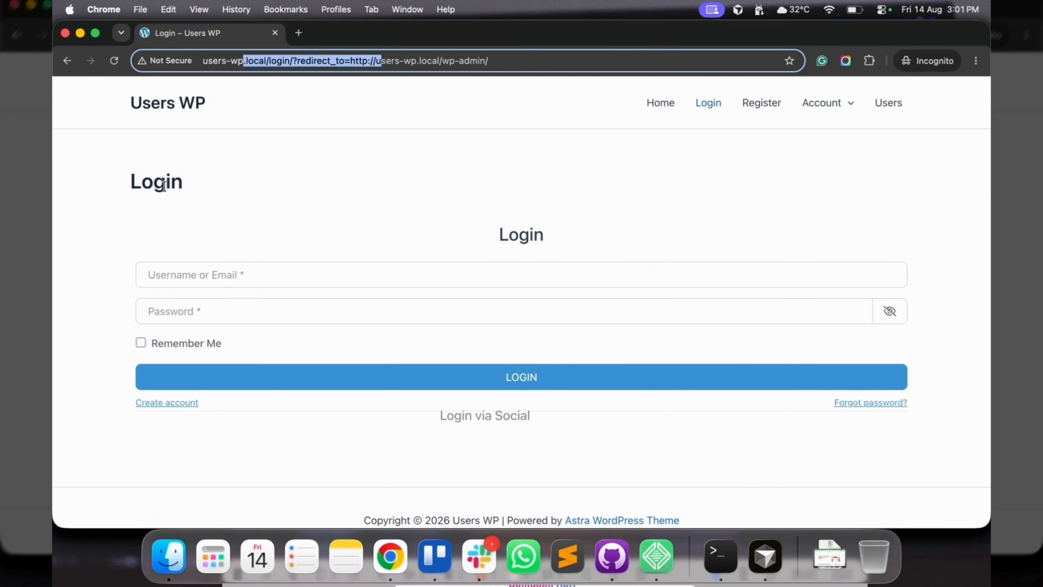
pyautogui.moveTo(163, 186); pyautogui.dragTo(546, 238)
# Step: Disable the wp-login.php redirect in the UsersWP login settings and save the changes
pyautogui.rightClick(390, 557)
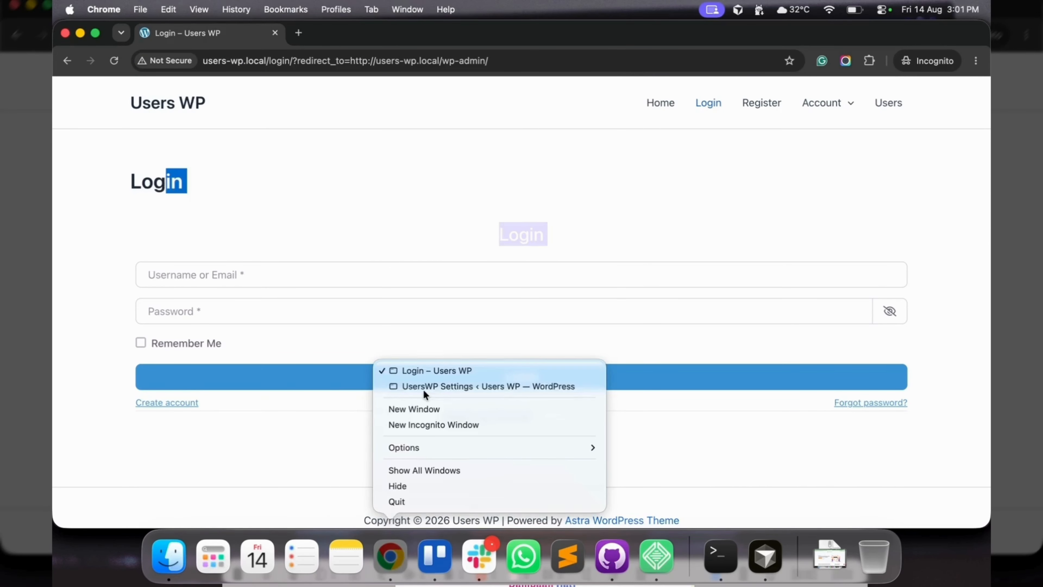
pyautogui.click(425, 388)
pyautogui.scroll(-5, 286, 361)
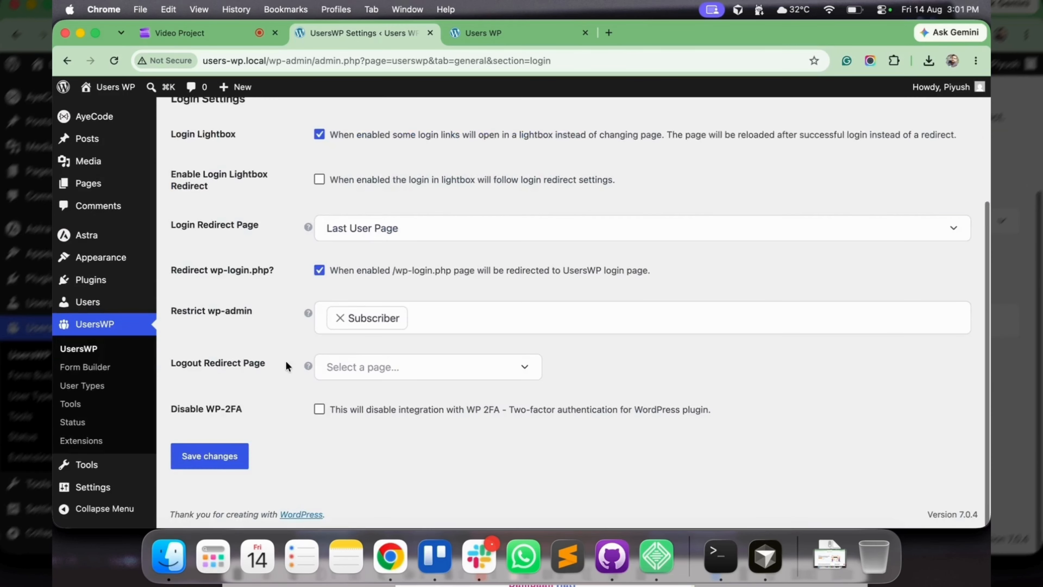
pyautogui.click(318, 272)
pyautogui.click(198, 465)
# Step: Visit users-wp.local/wp-admin again in the incognito window to check its login page, and go back to the site's home page
pyautogui.rightClick(393, 544)
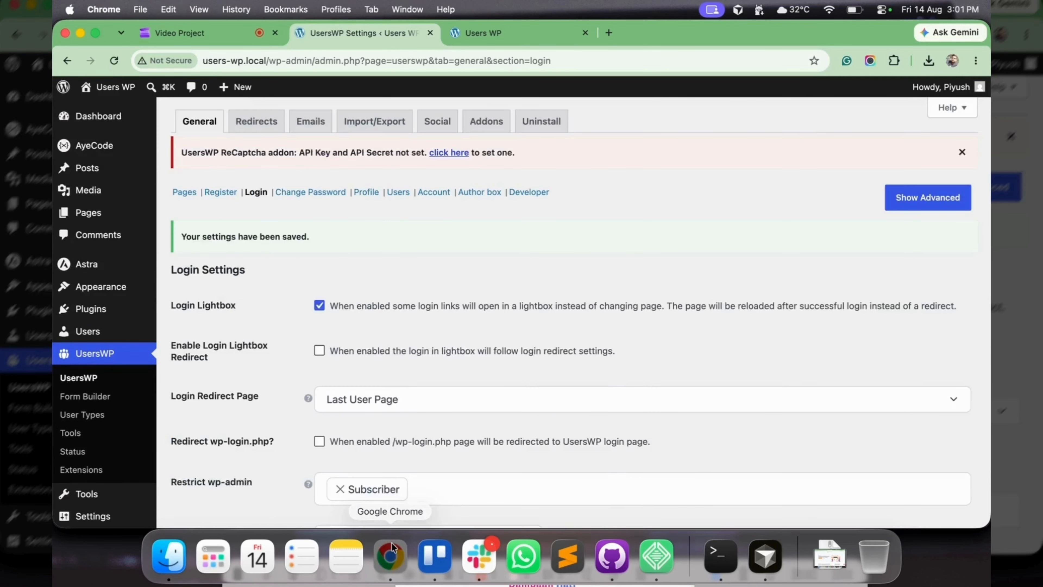
pyautogui.click(433, 372)
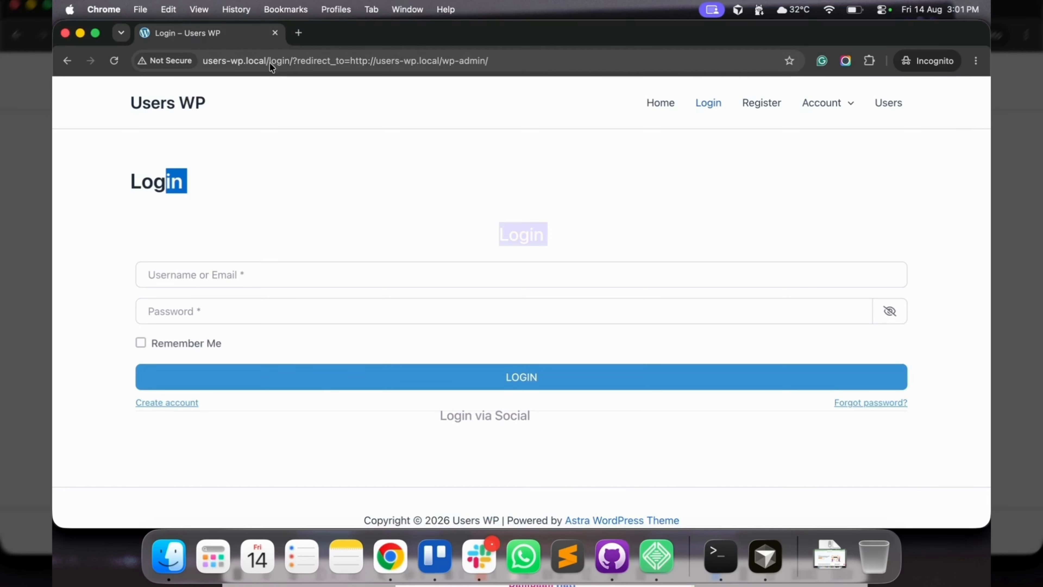
pyautogui.moveTo(270, 63); pyautogui.dragTo(549, 75)
pyautogui.write('wp-adm')
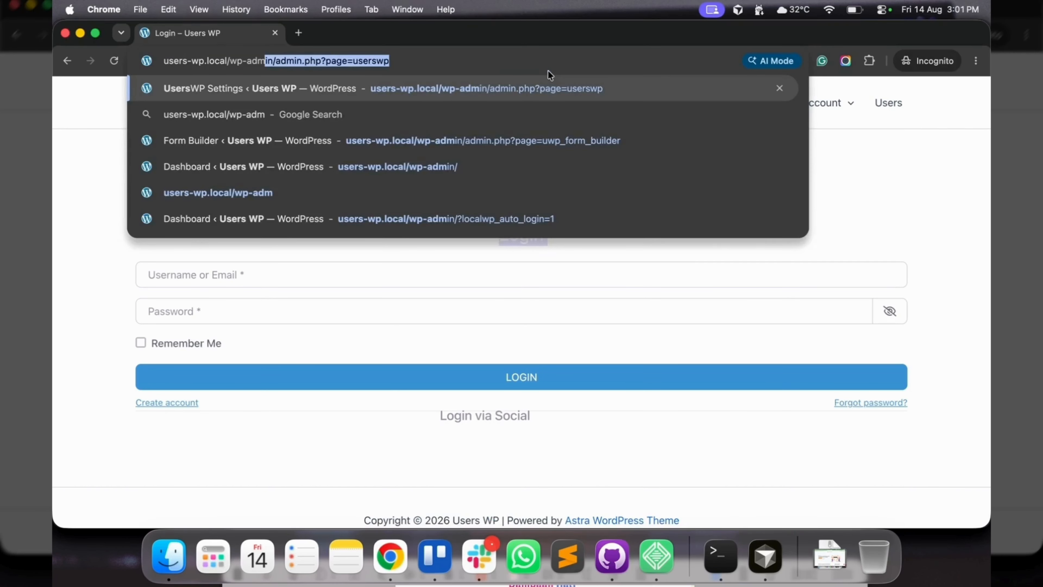
pyautogui.write('in')
pyautogui.press('Return')
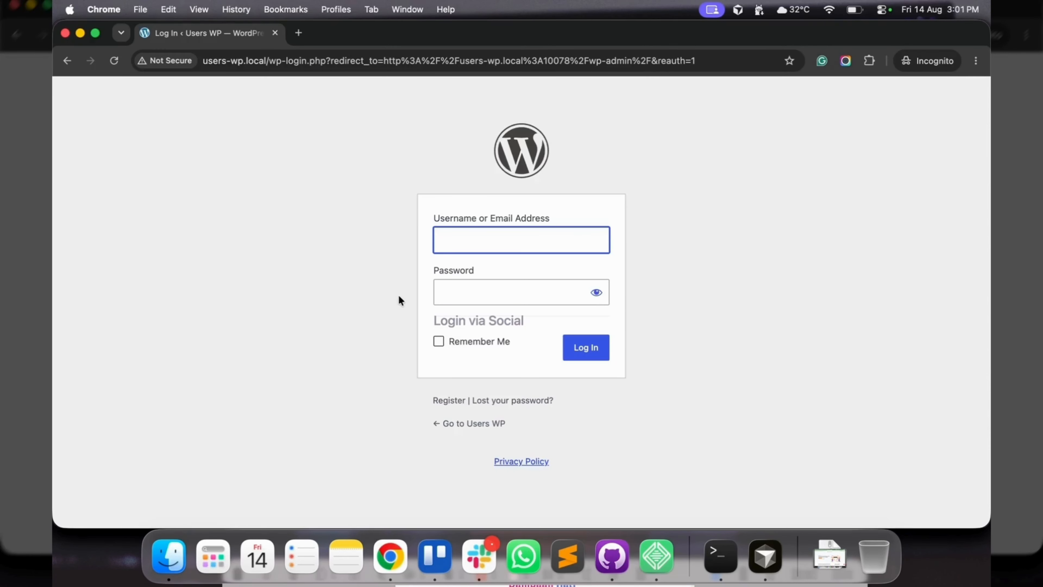
pyautogui.click(476, 423)
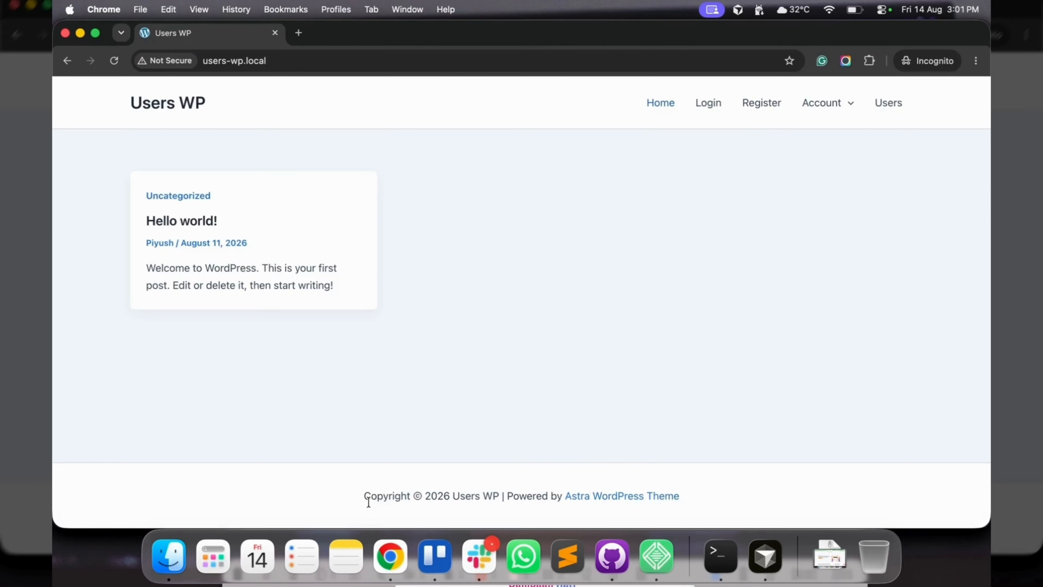
# Step: Return to the UsersWP login settings in the admin window and examine the Restrict wp-admin option
pyautogui.rightClick(398, 552)
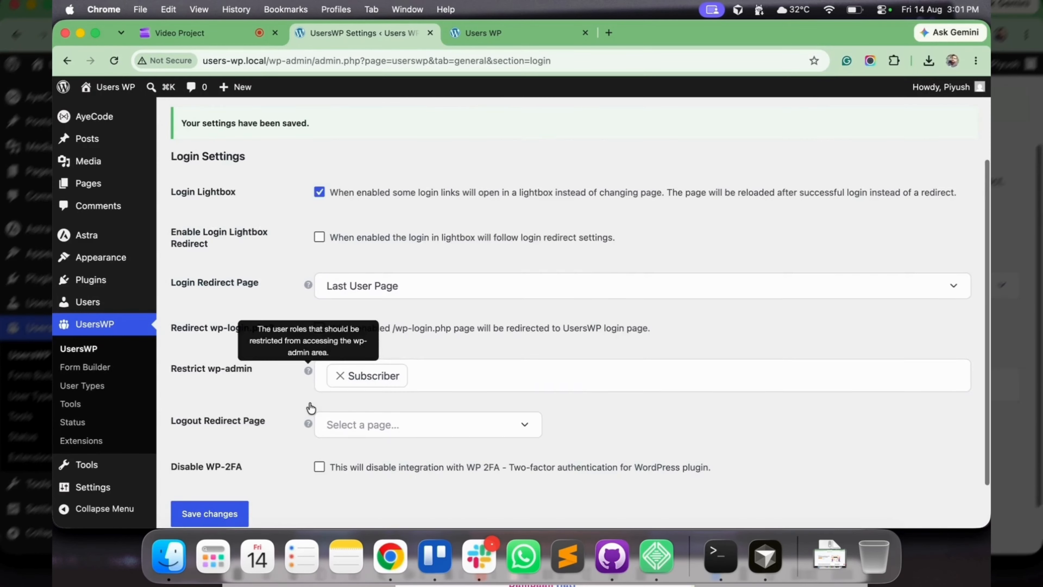
pyautogui.scroll(-3, 310, 408)
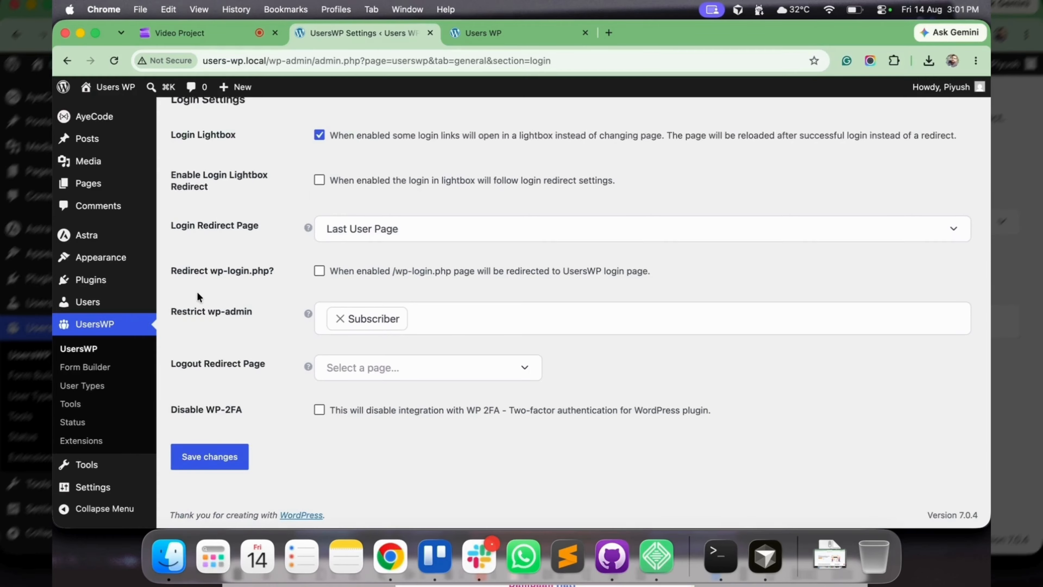